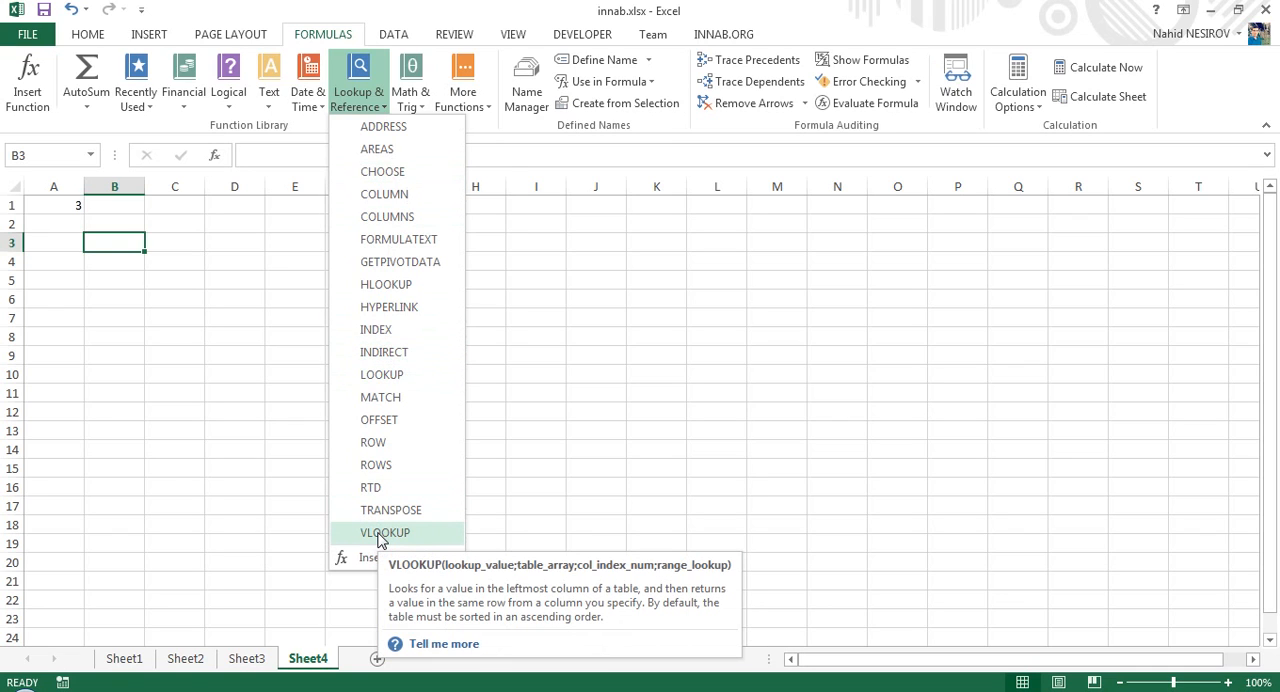
- Enter 1 in G1 and fill down to G12 as a series from 1 to 12
click(560, 282)
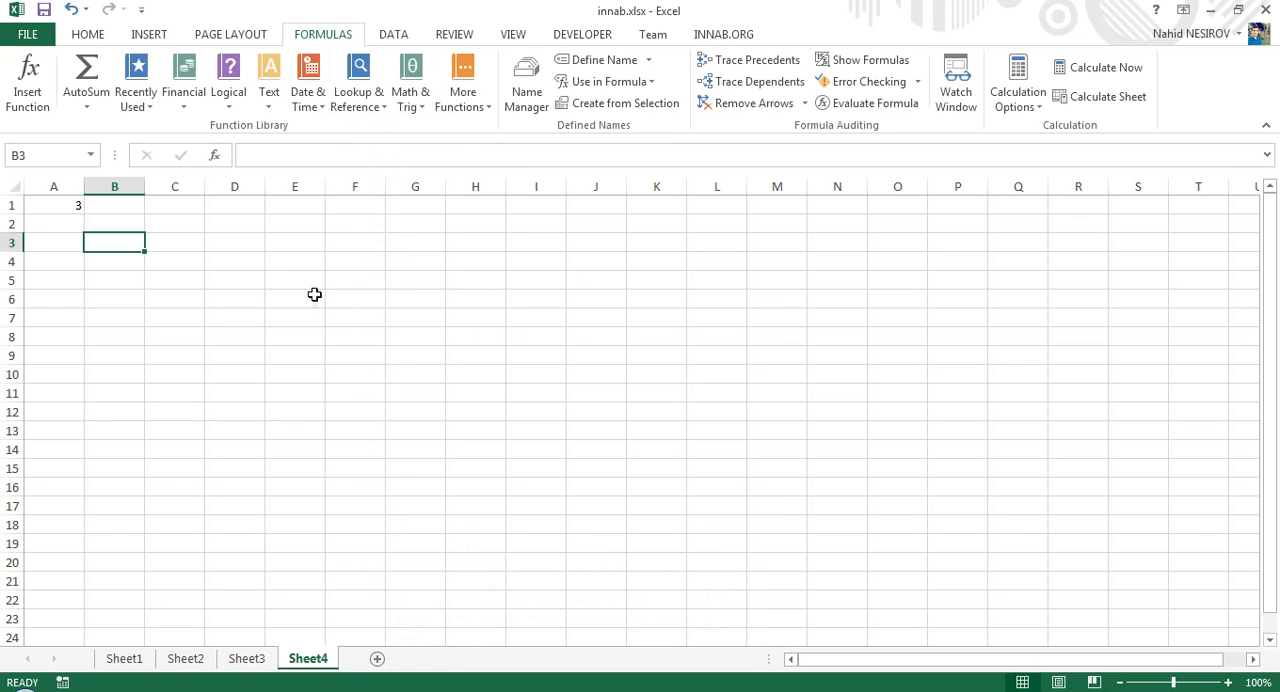
click(418, 216)
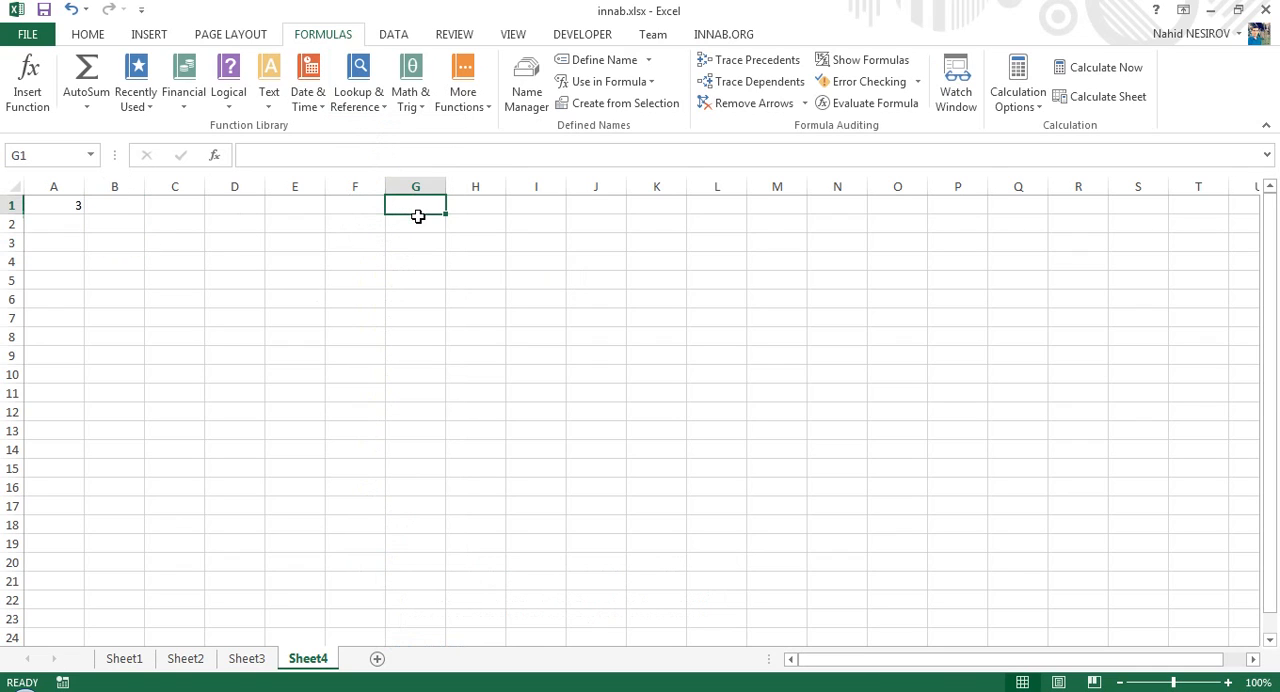
text(1)
key(Return)
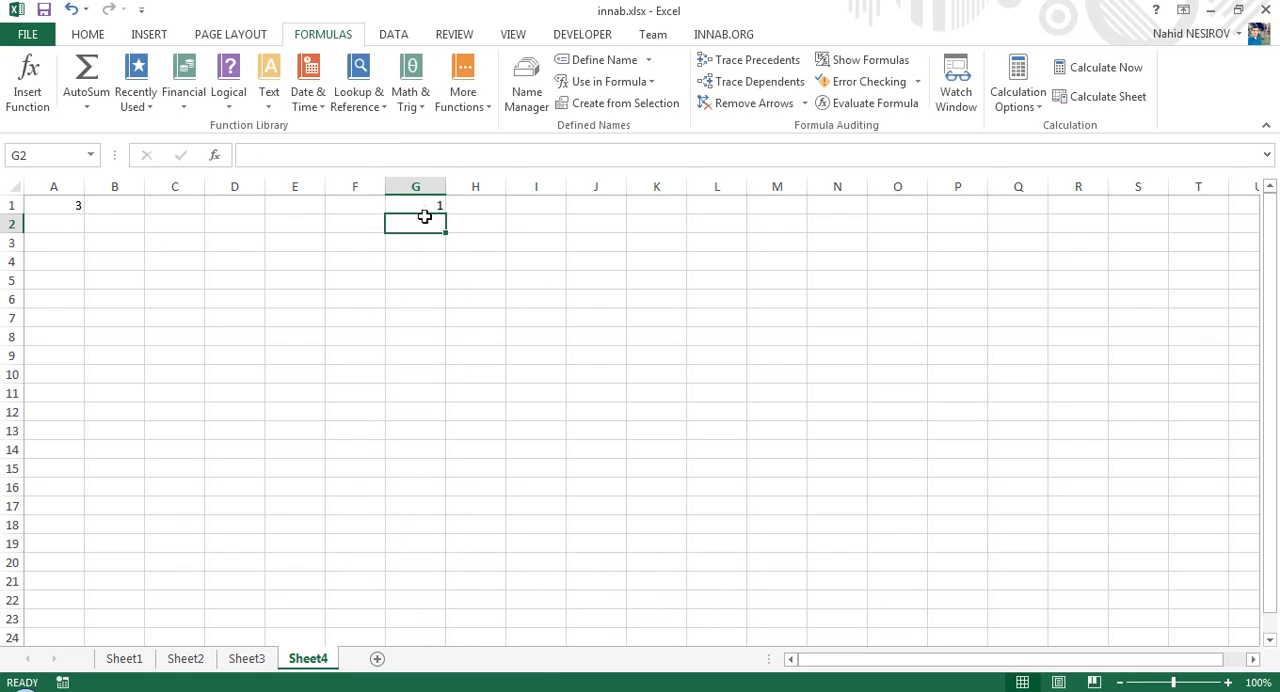
click(436, 205)
drag(444, 220, 443, 418)
click(460, 432)
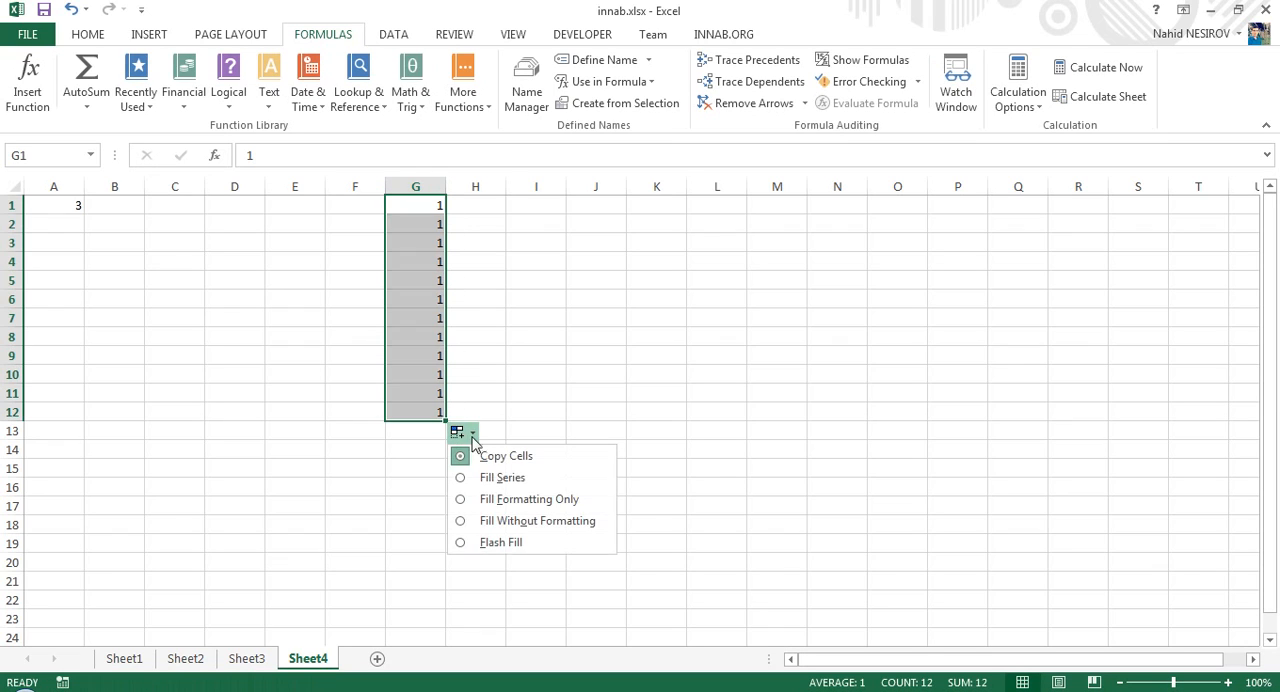
click(502, 479)
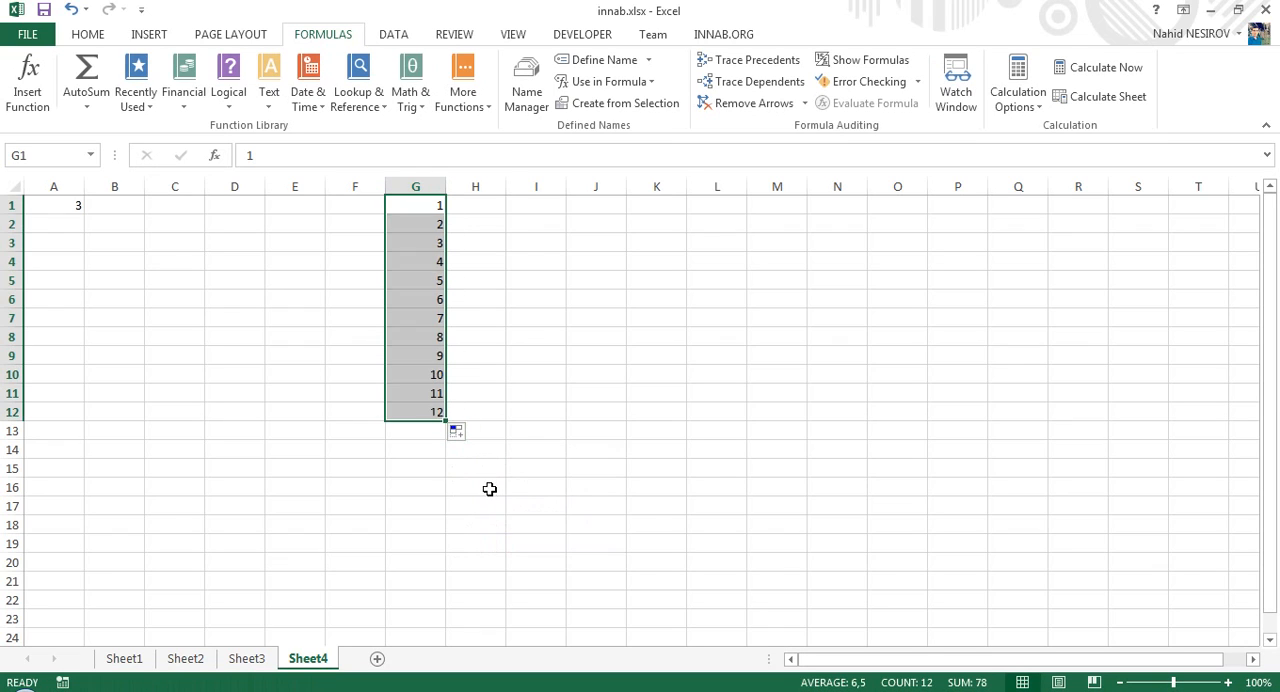
- Enter Yanvar in H1 and autofill the month names down to H12
click(470, 216)
click(470, 208)
text(Yanvar)
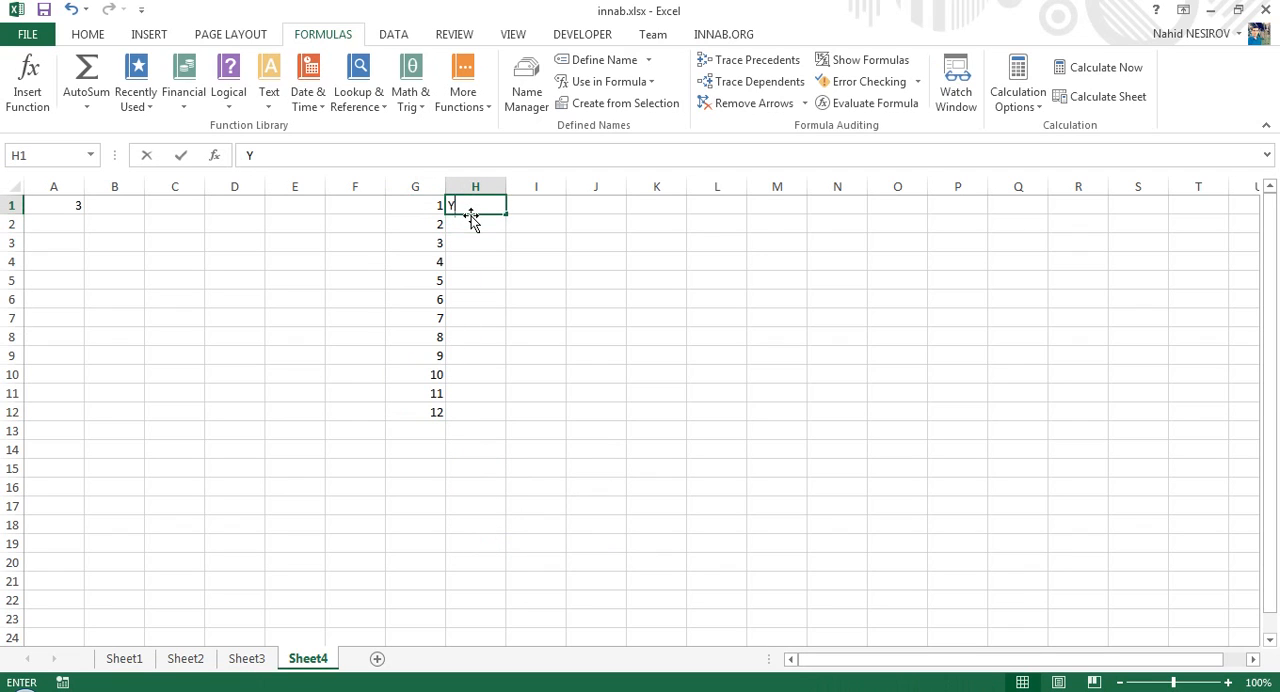
key(Return)
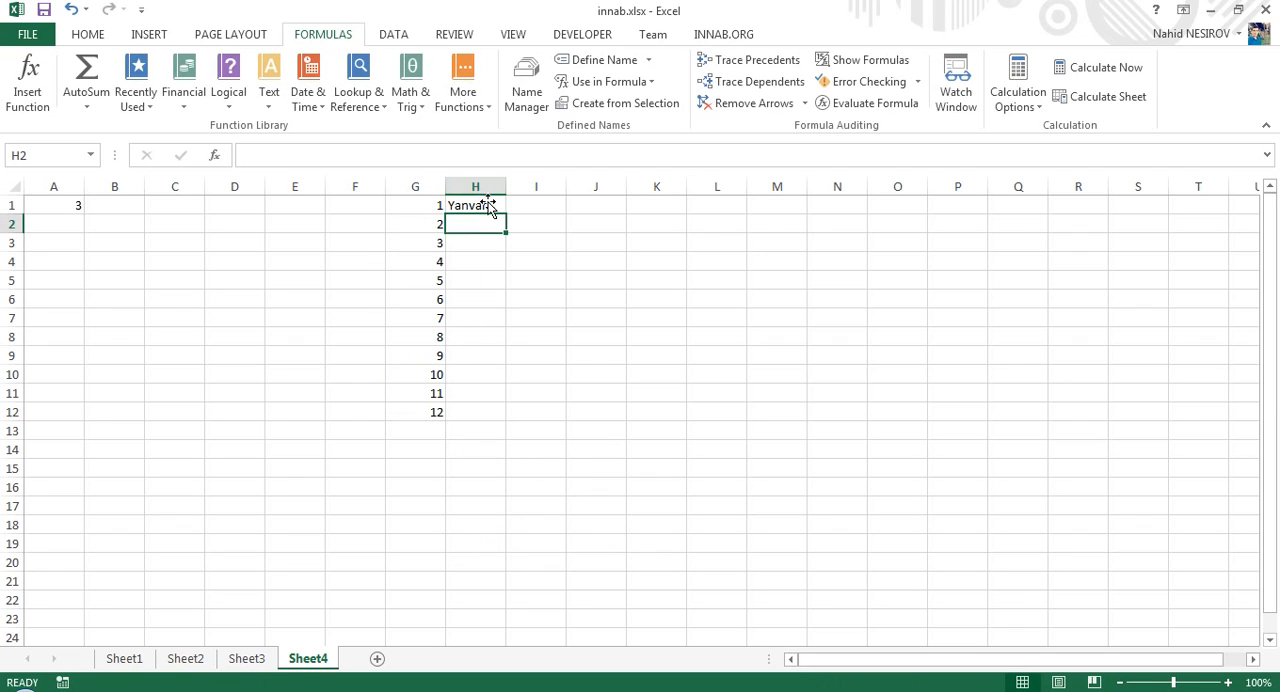
click(488, 204)
drag(508, 215, 486, 423)
- Enter a VLOOKUP in B1 with lookup value A1, table array G1:H12, column index 2 and range lookup 0
click(118, 205)
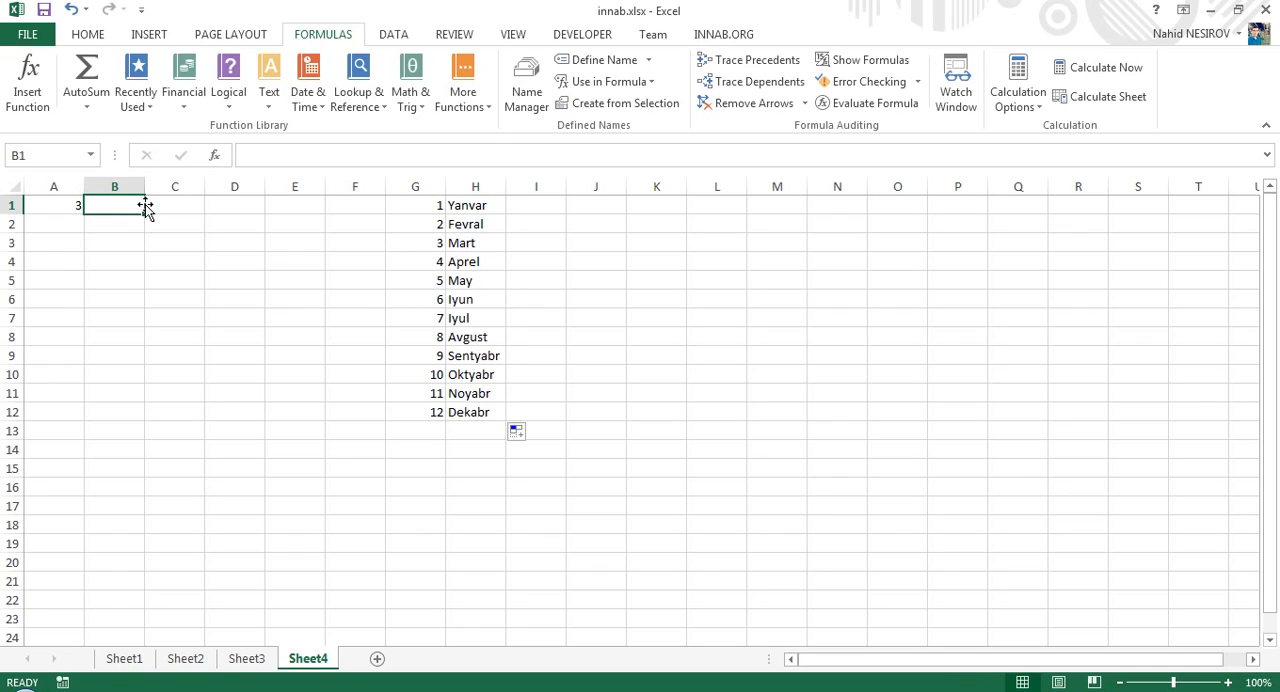
text(=vloo)
key(Tab)
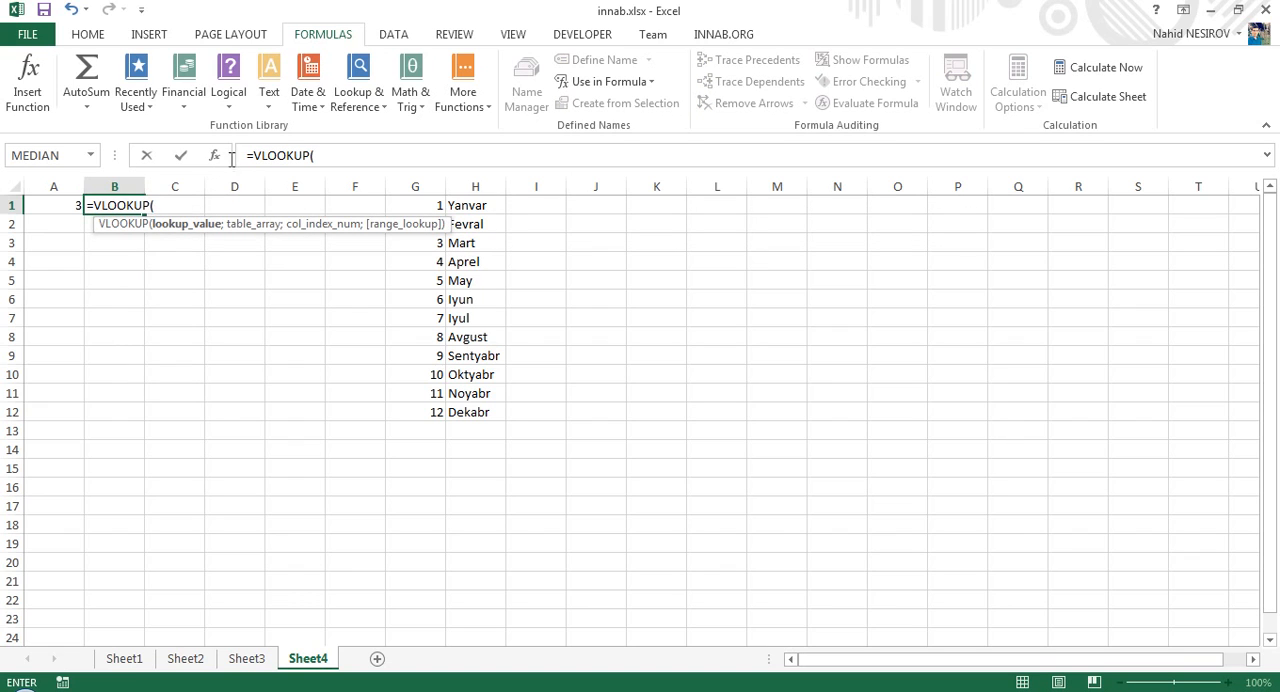
click(215, 155)
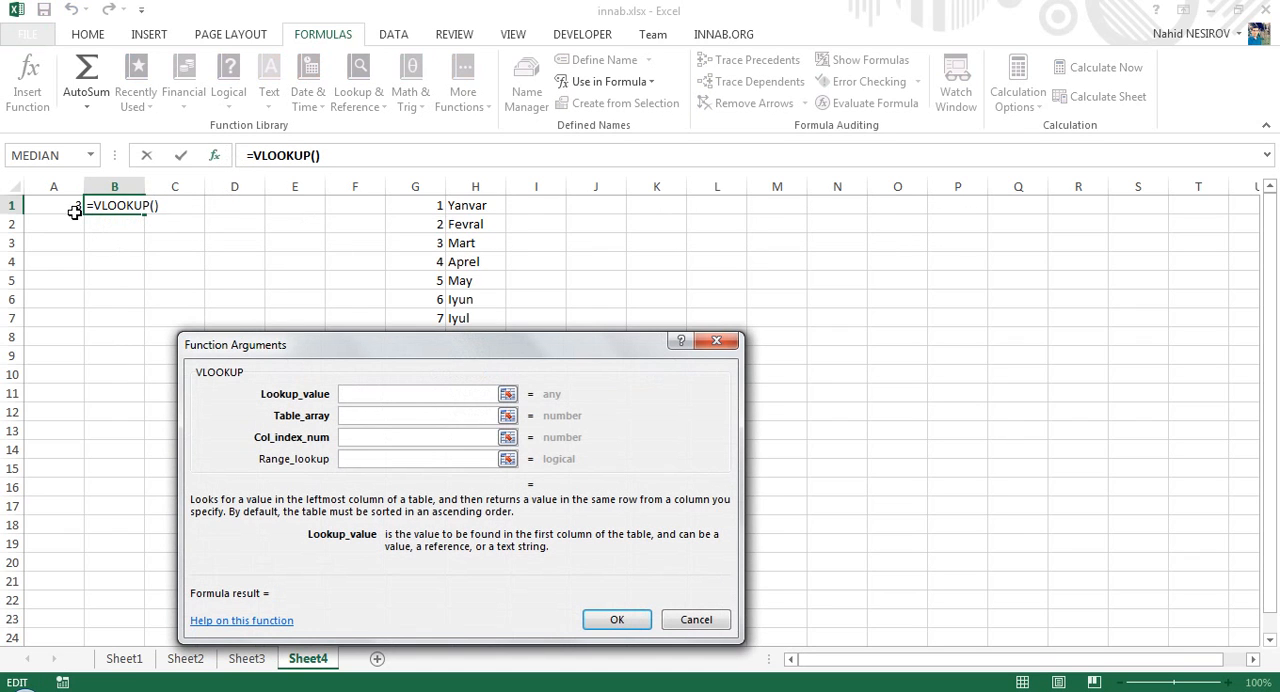
click(77, 212)
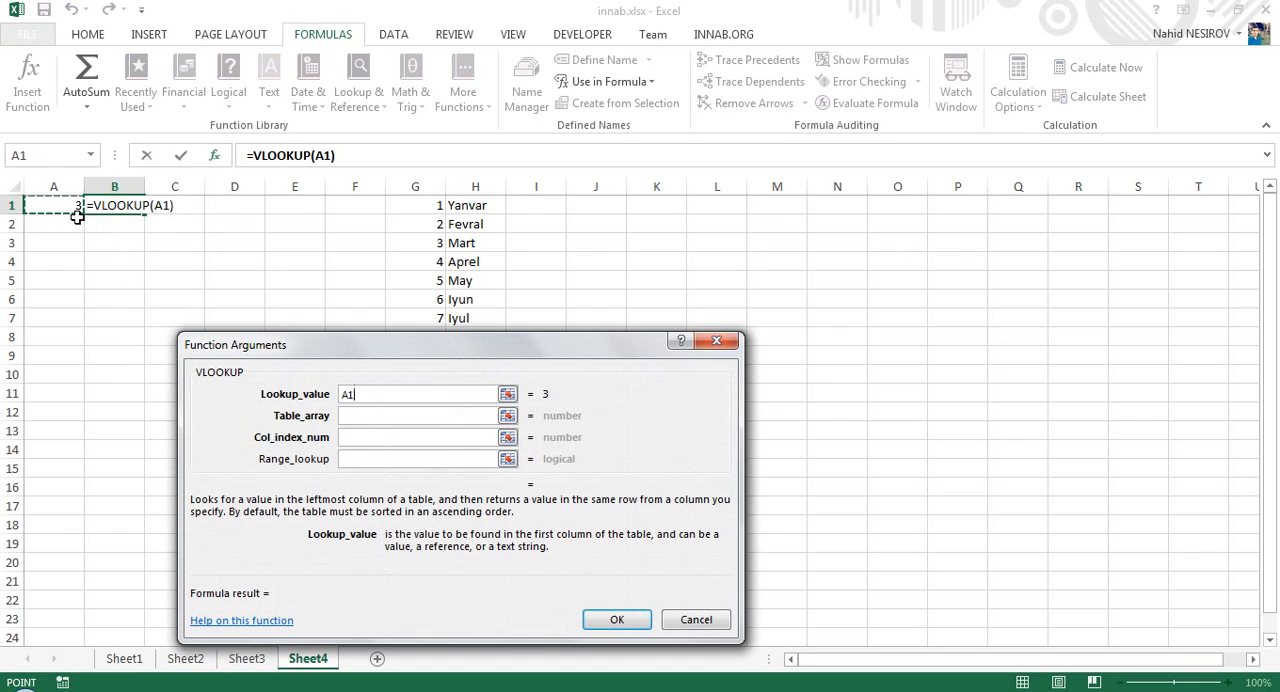
click(386, 415)
drag(415, 205, 469, 408)
click(357, 437)
text(2)
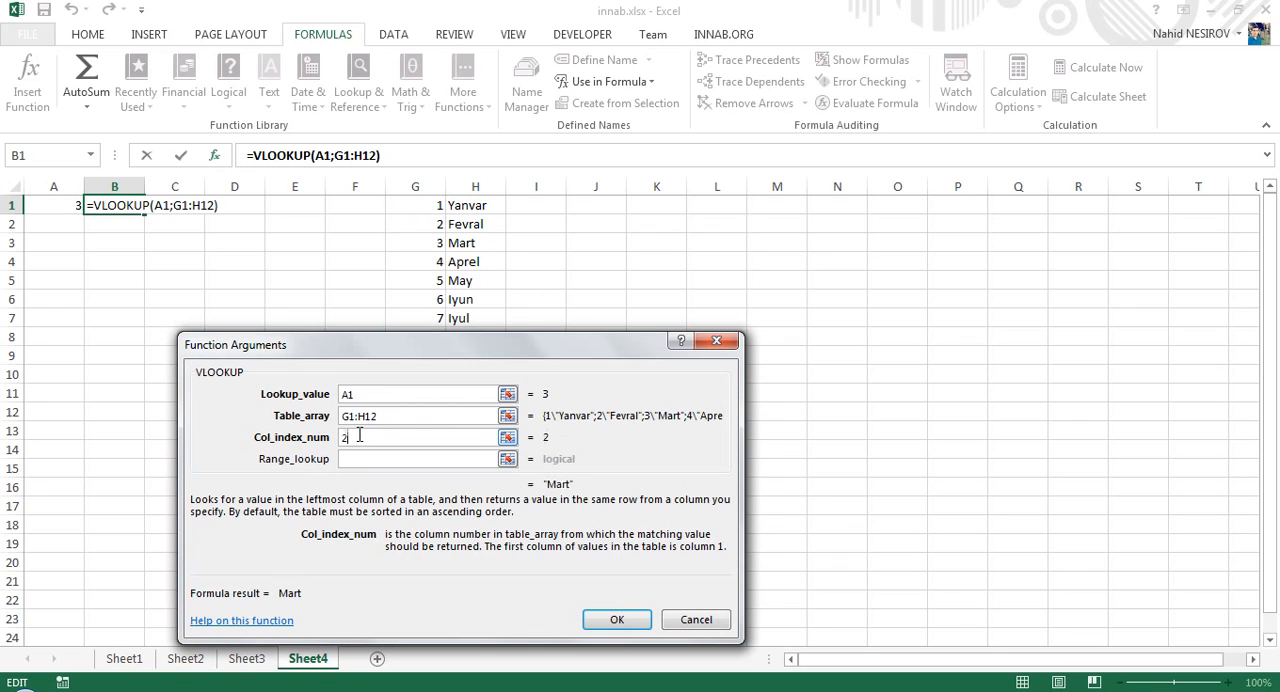
click(358, 459)
text(0)
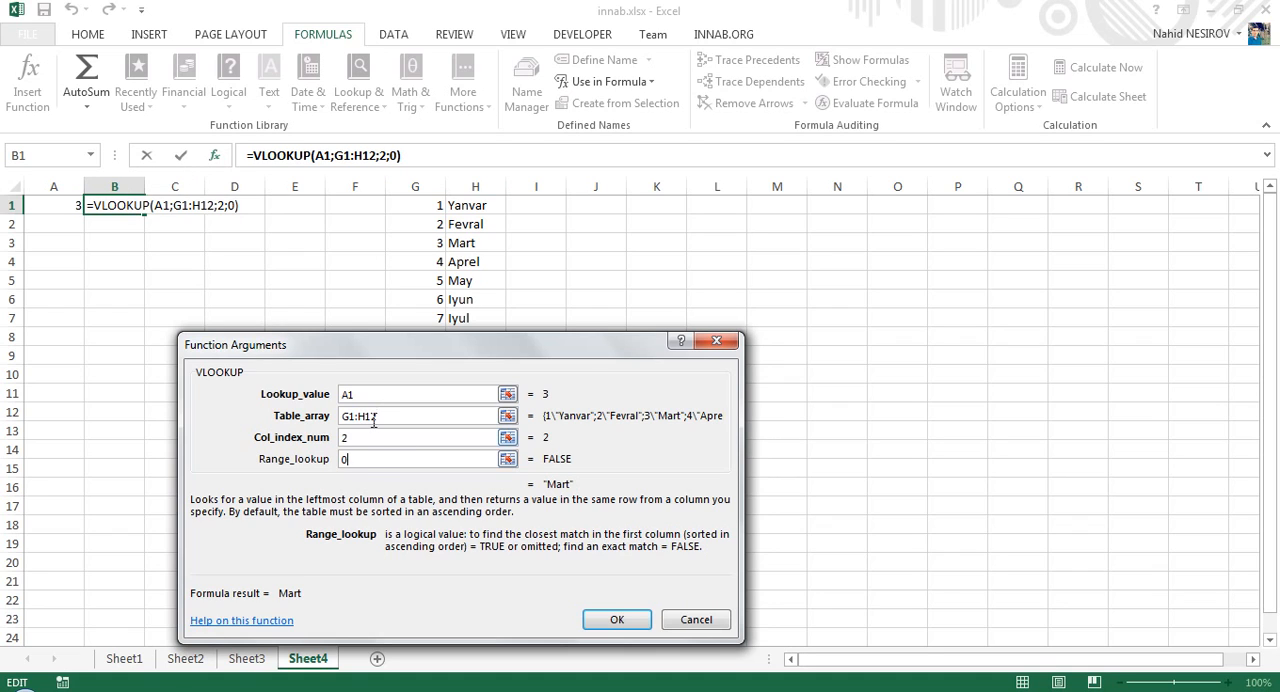
click(617, 621)
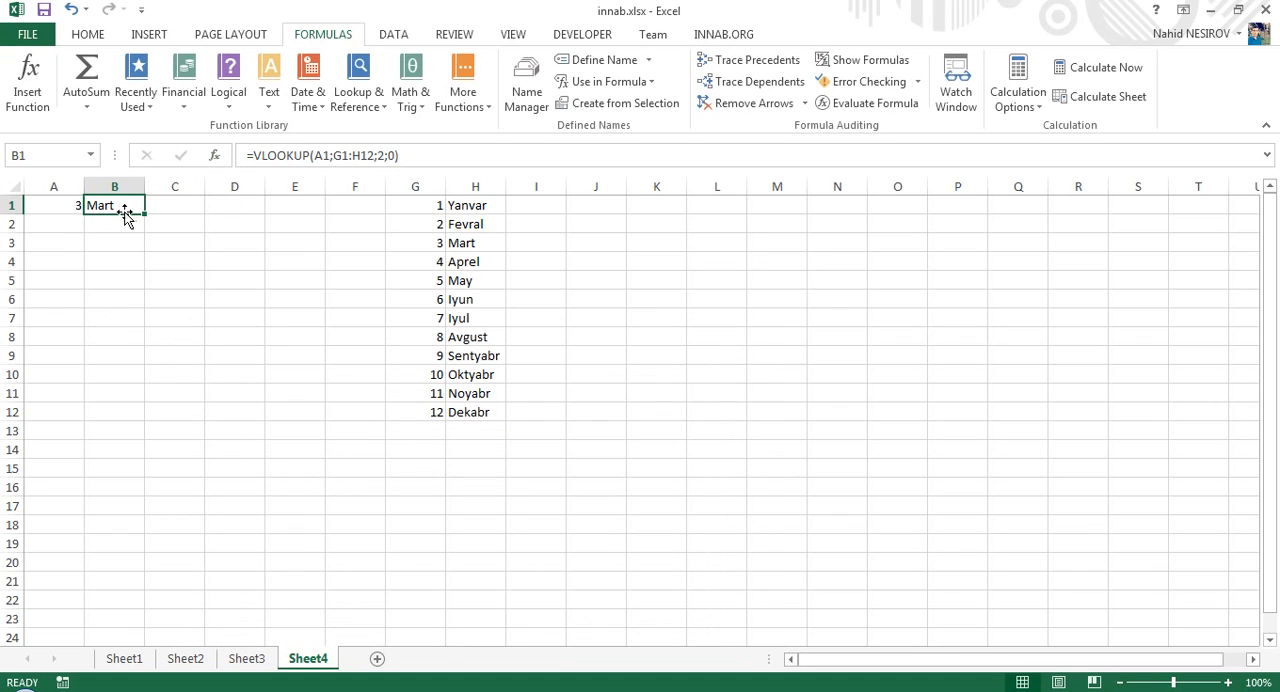
- Test the lookup by setting the month number in A1 to 8, and then to 7
click(64, 203)
text(8)
key(Return)
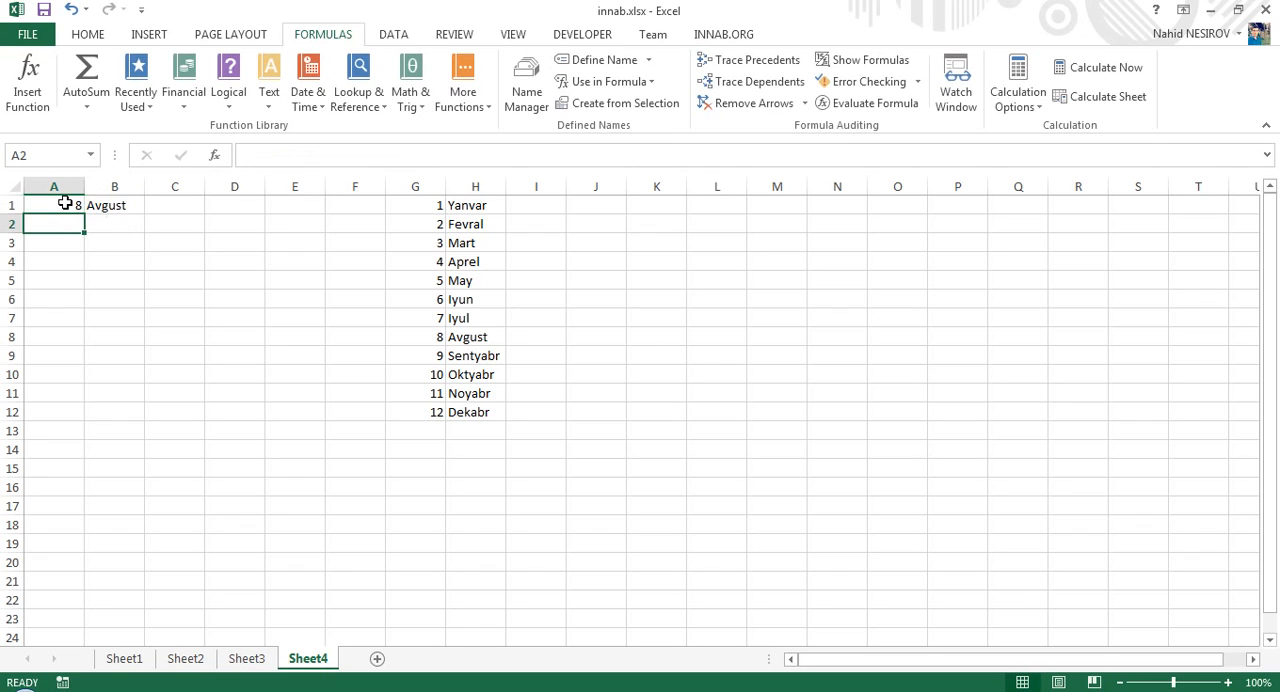
click(64, 203)
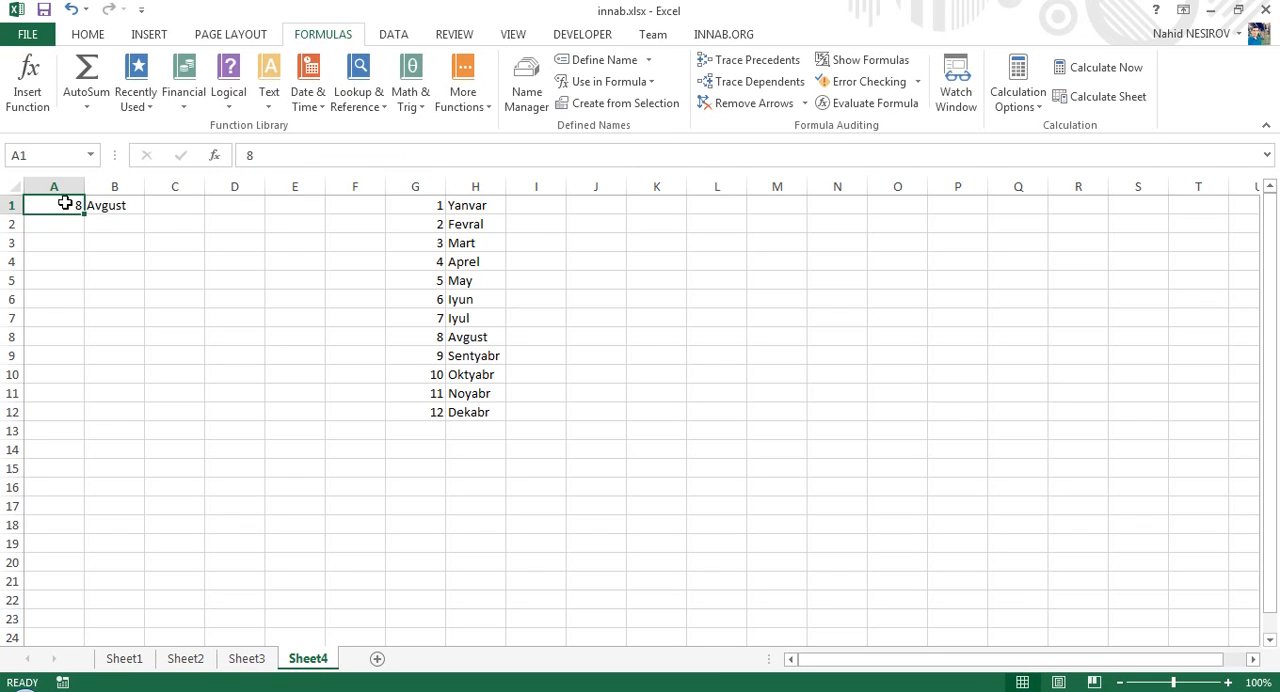
text(7)
key(Return)
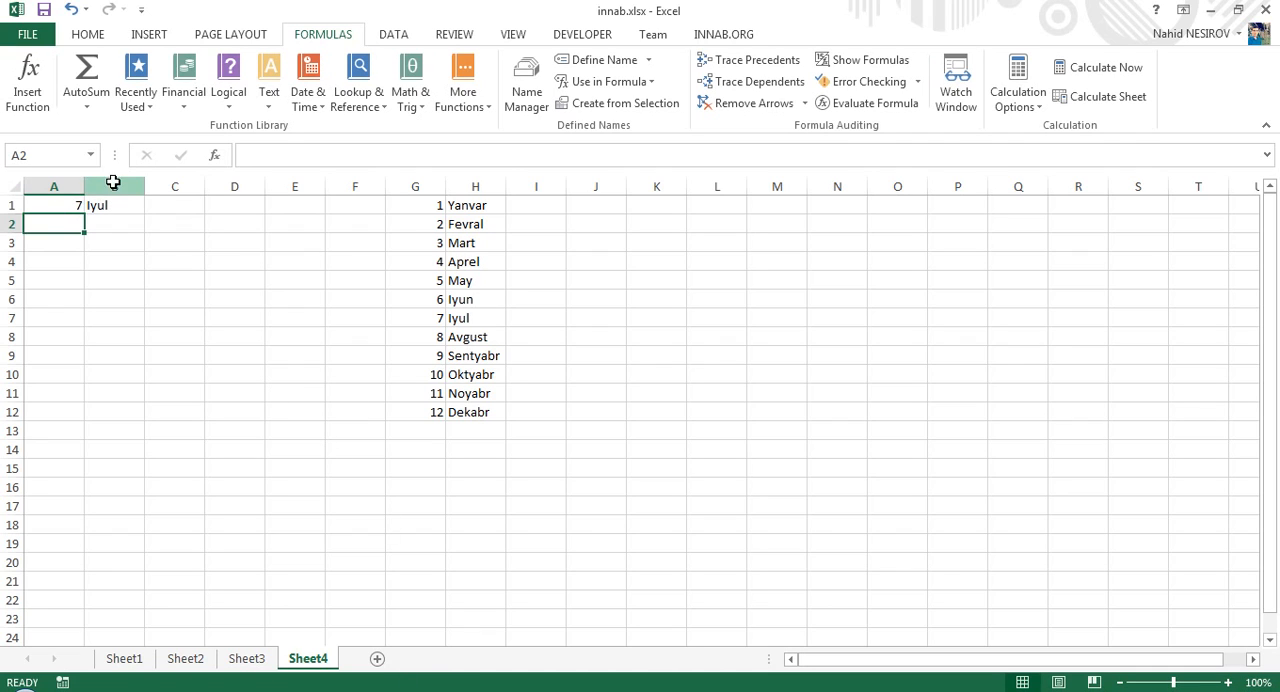
- Delete columns G and H, and examine the table array argument of the VLOOKUP formula in B1
drag(397, 186, 463, 186)
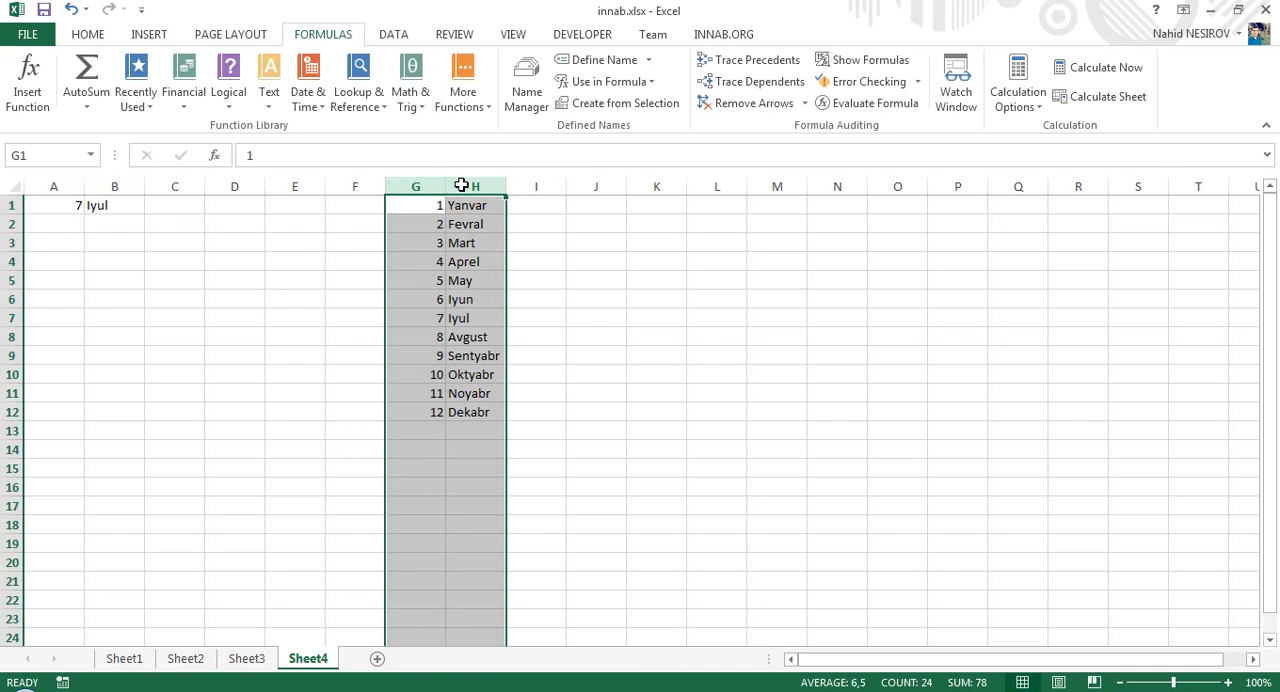
key(ctrl+minus)
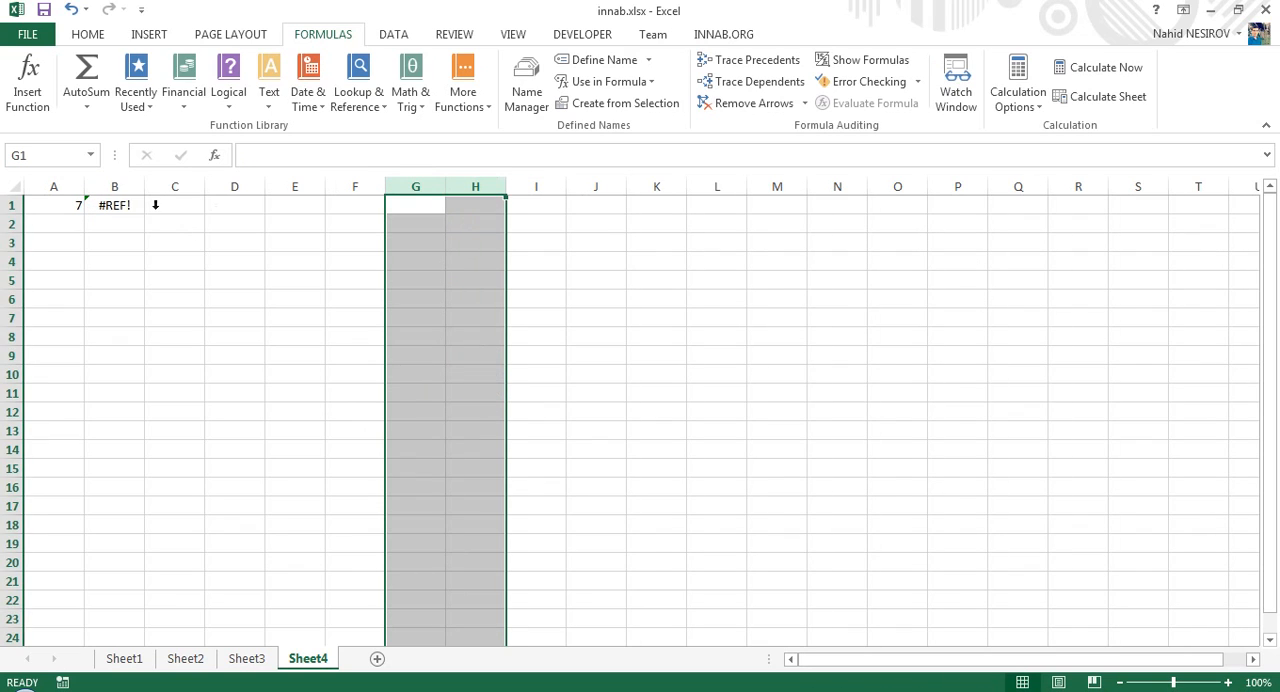
click(137, 204)
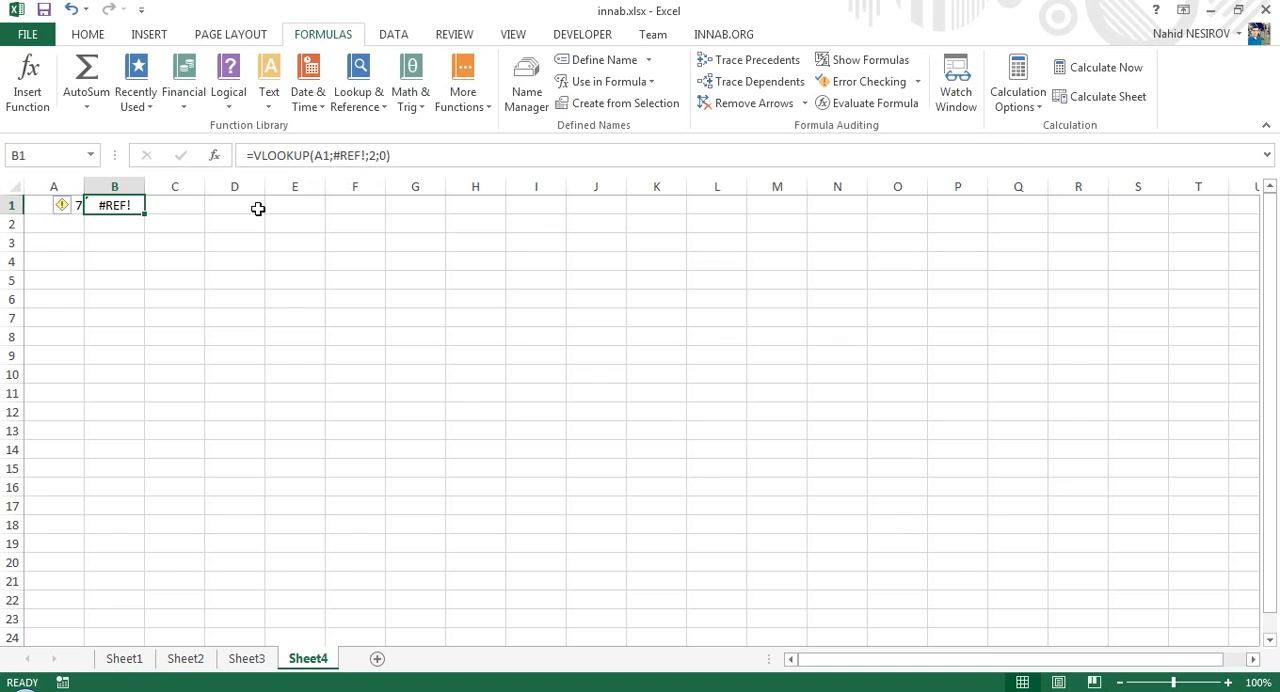
click(332, 155)
drag(332, 155, 368, 155)
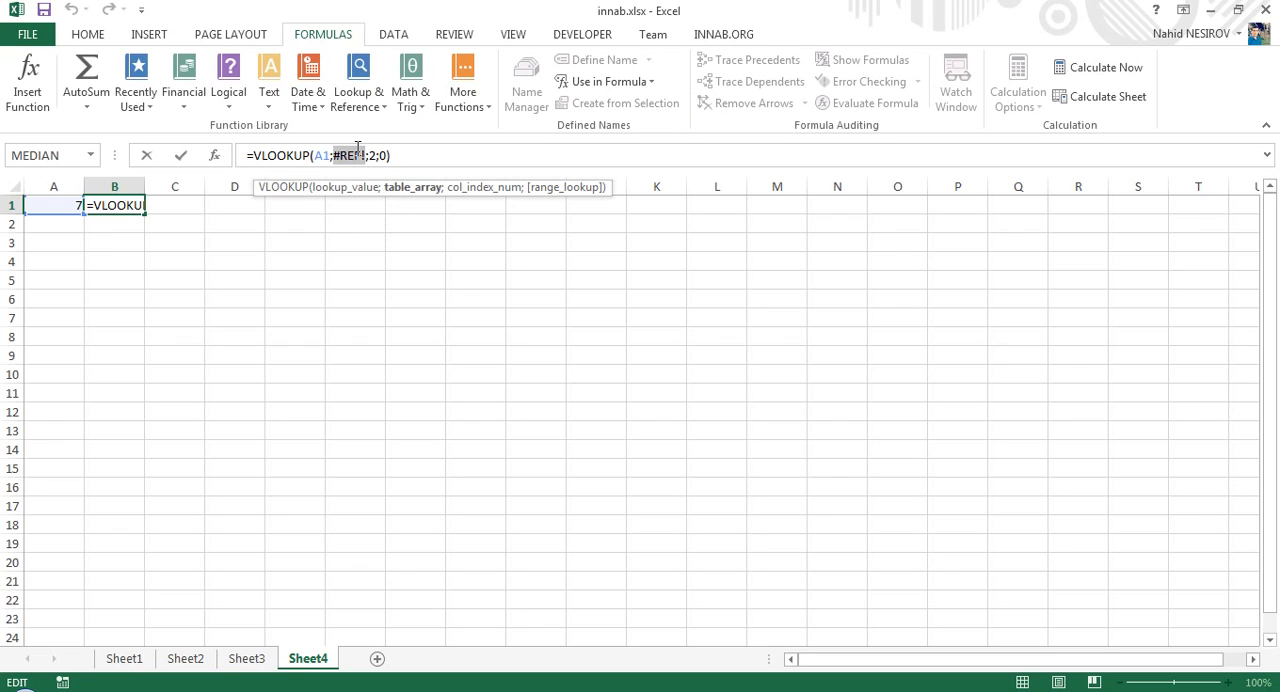
key(Escape)
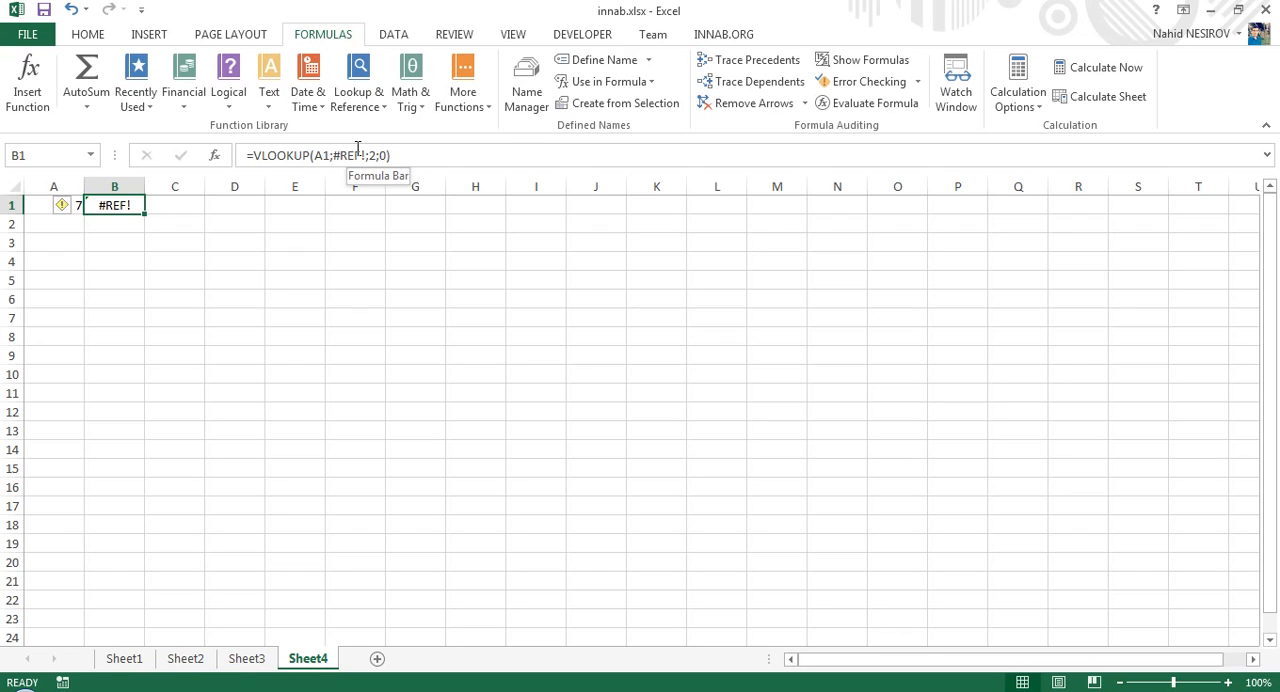
- Start a CHOOSE formula in B1 with its function arguments open and A1 as the index number
text(=CHOOSE()
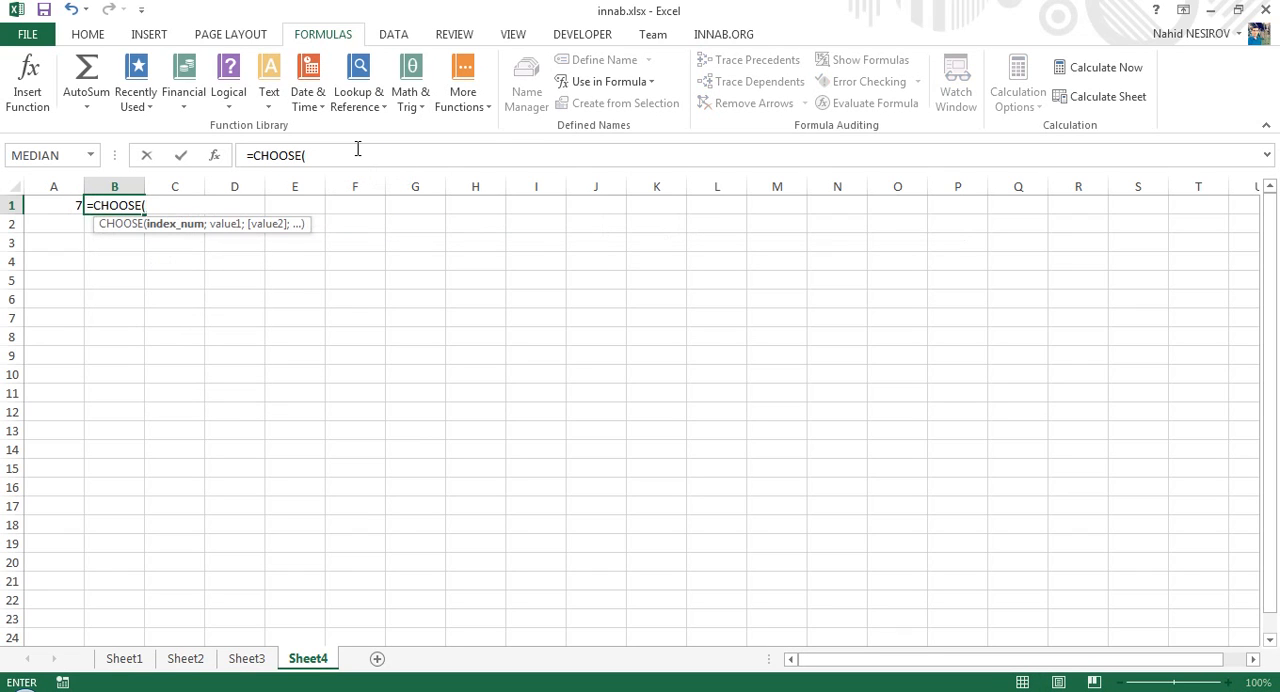
click(214, 155)
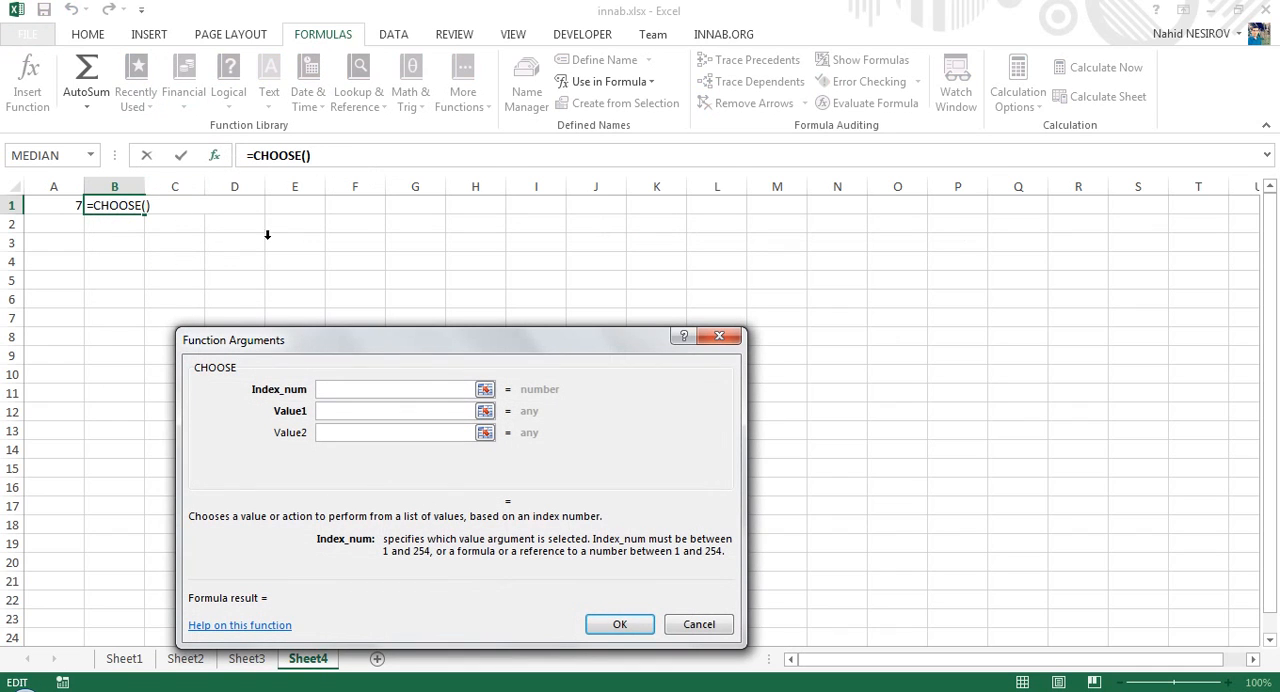
click(62, 207)
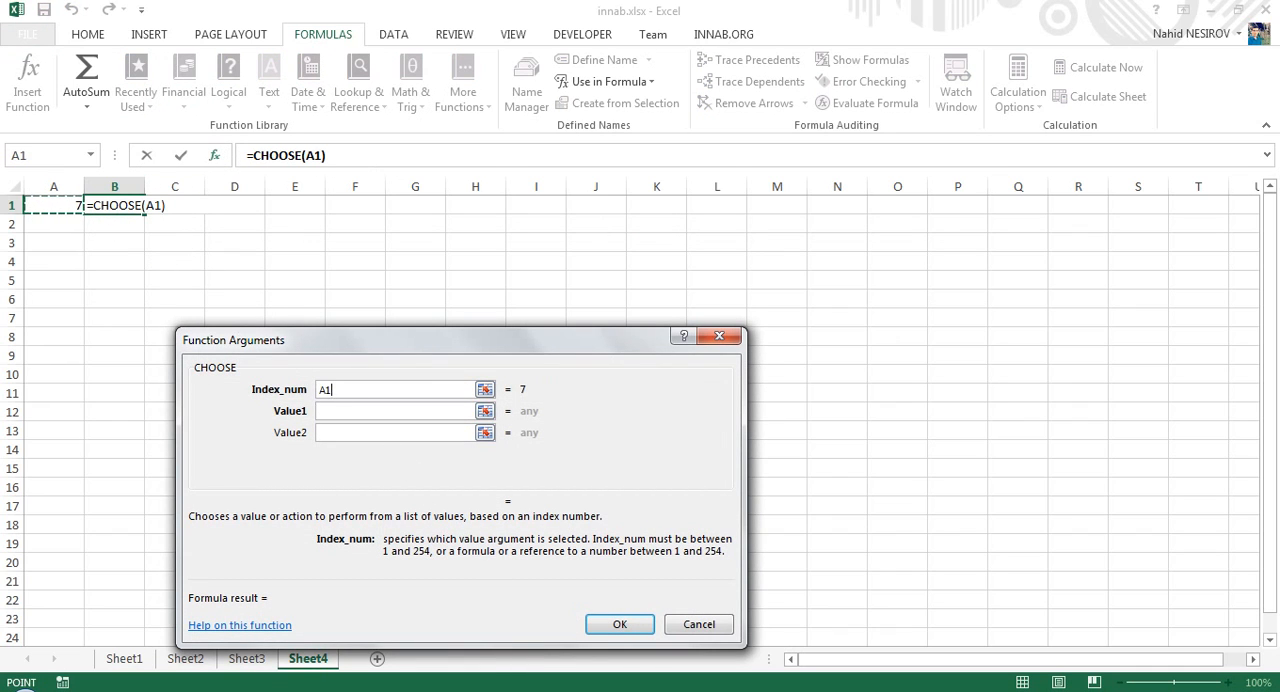
click(560, 690)
click(803, 306)
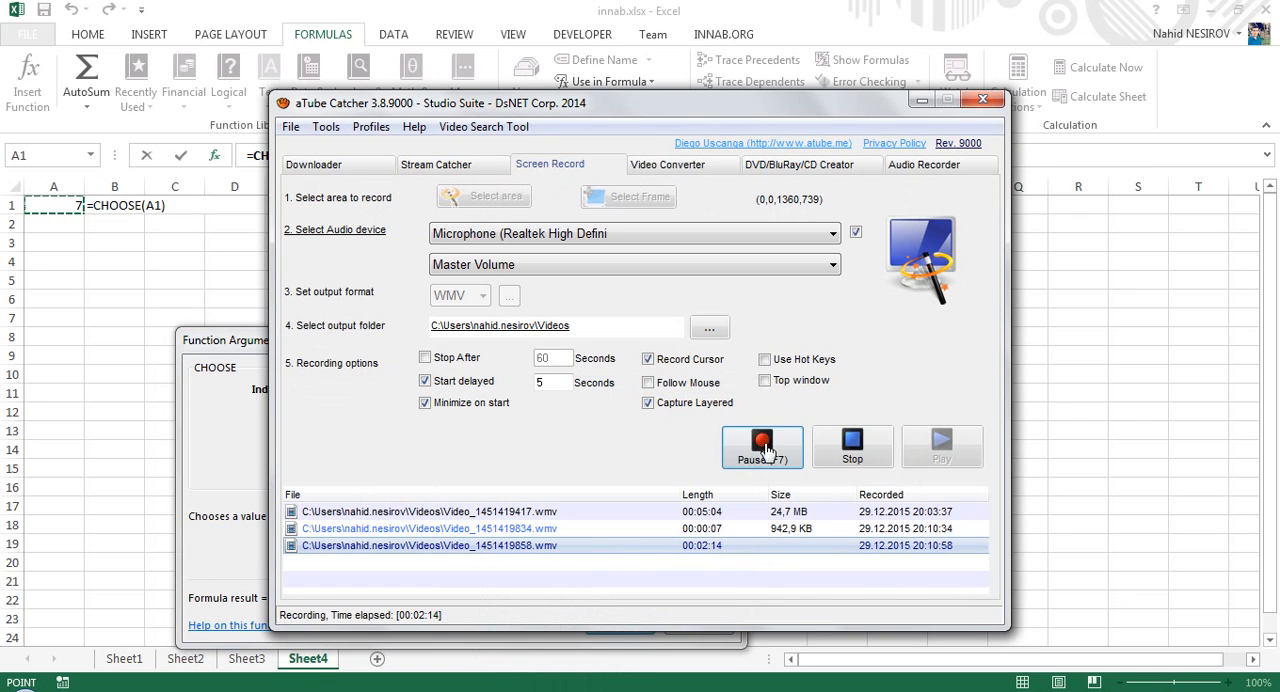
click(921, 100)
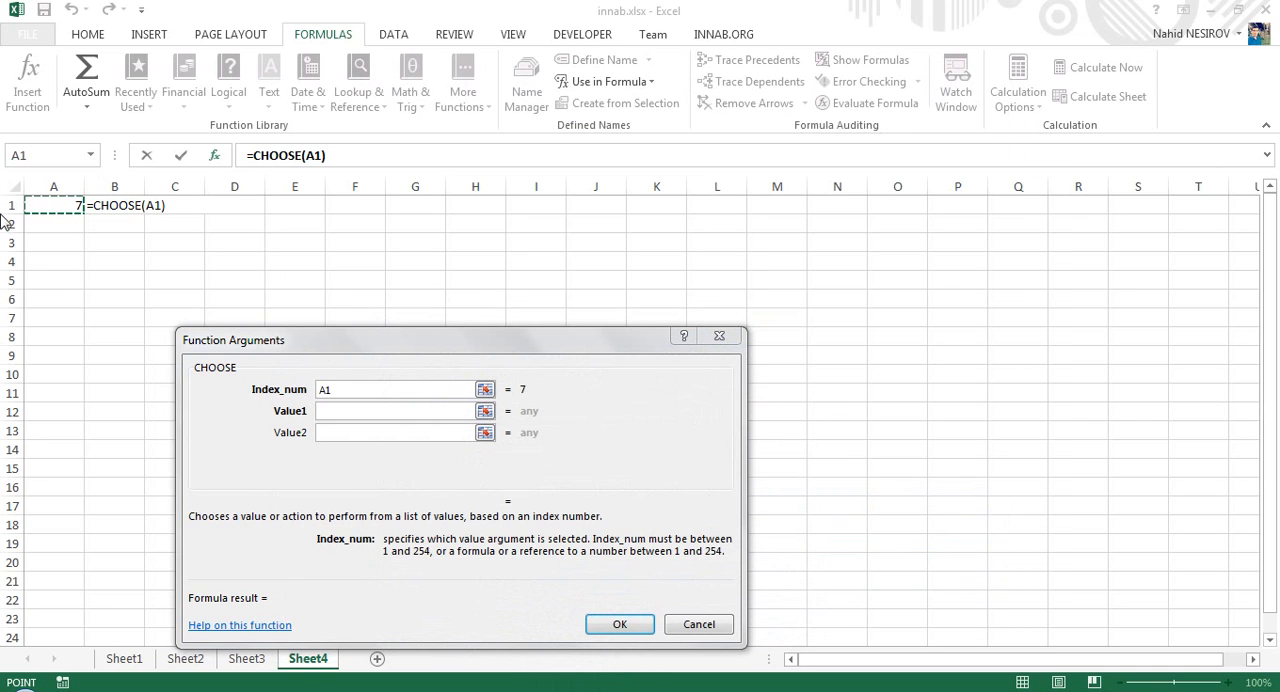
- Enter Yanvar, Fevral, Mart and Aprel as Value1 to Value4 of the CHOOSE function
click(330, 414)
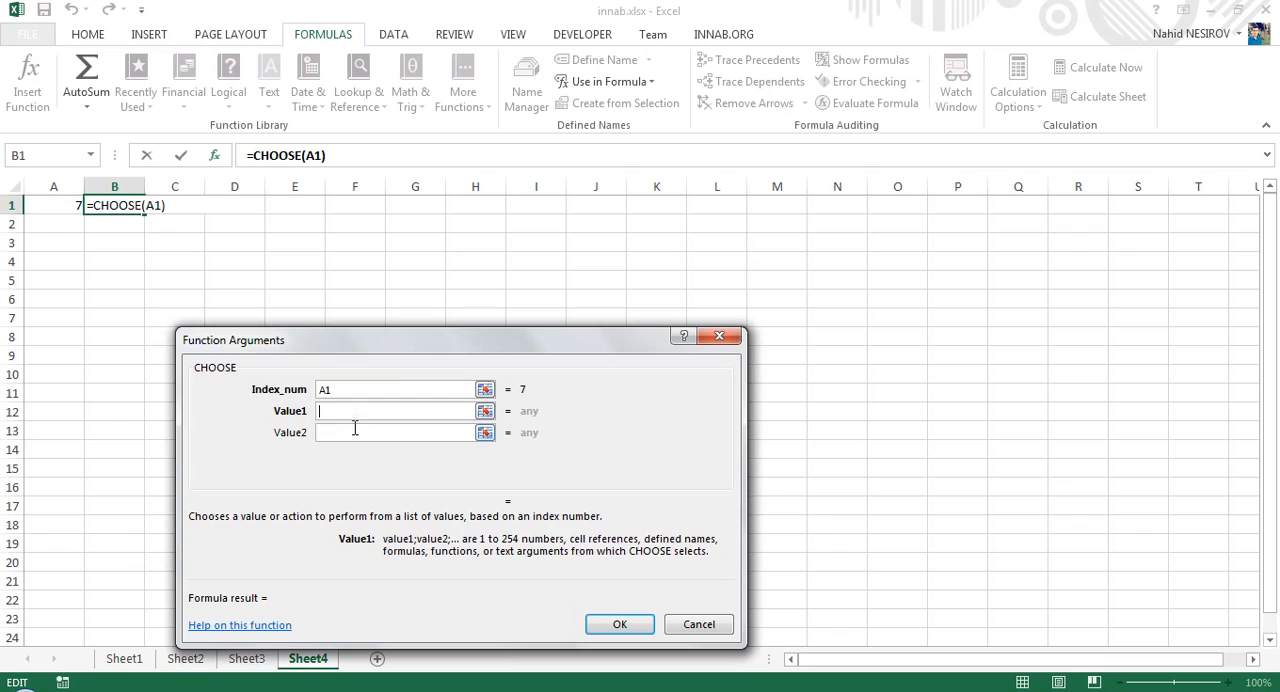
drag(396, 347, 437, 224)
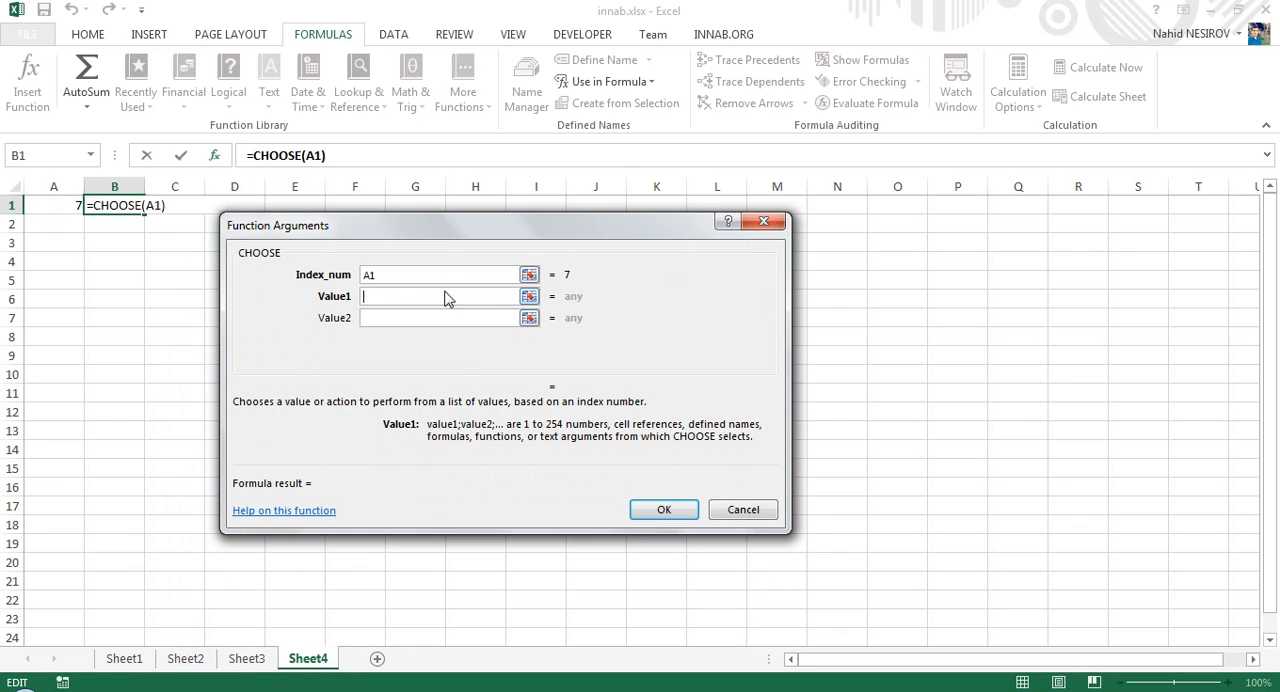
text(Yanvar)
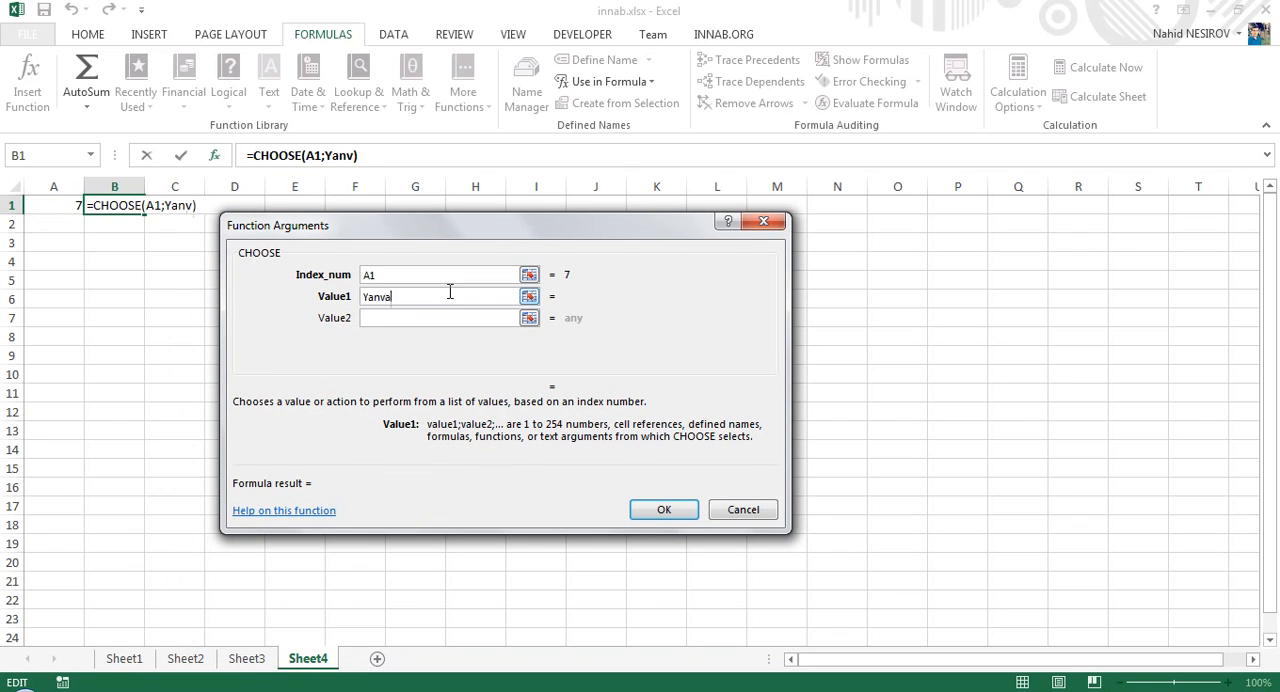
click(405, 315)
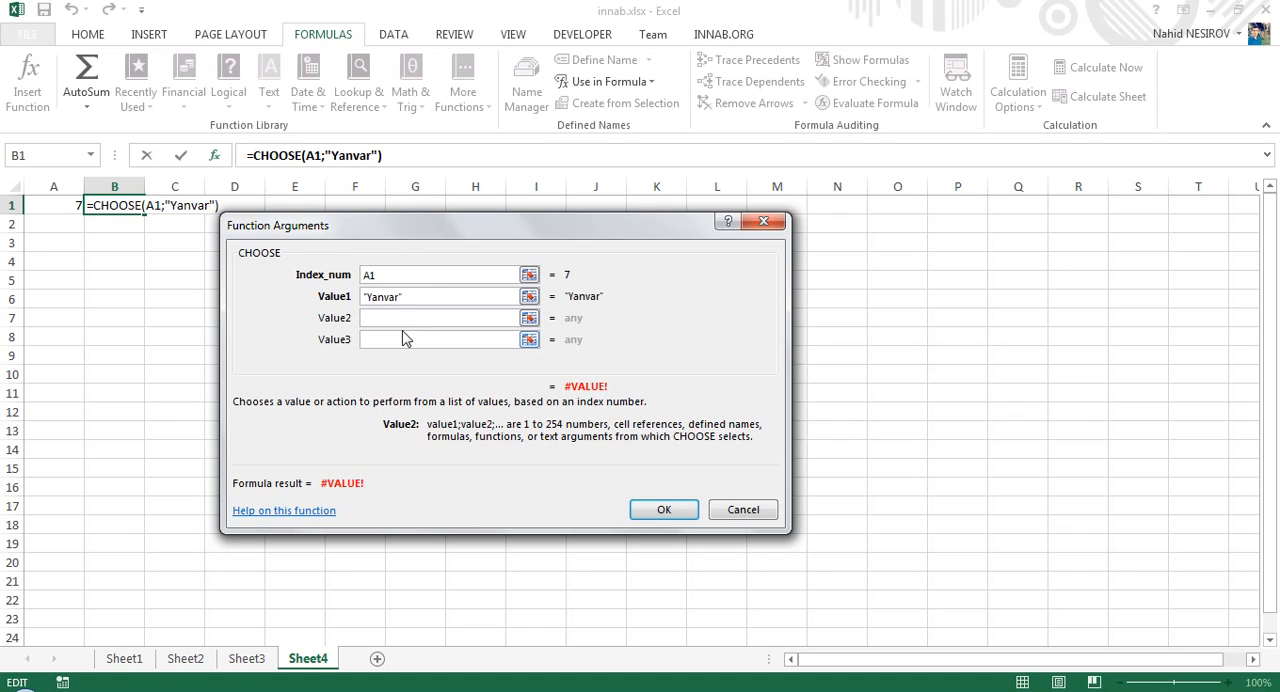
text(Fevral)
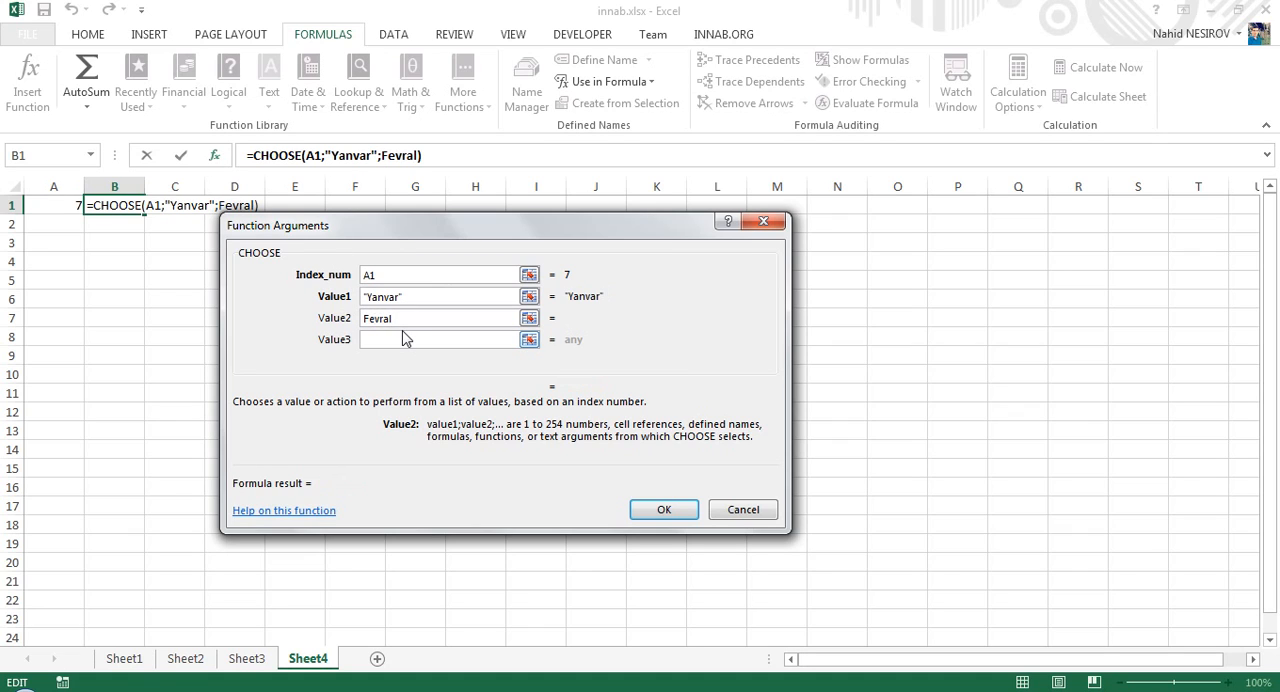
click(405, 340)
text(Mart)
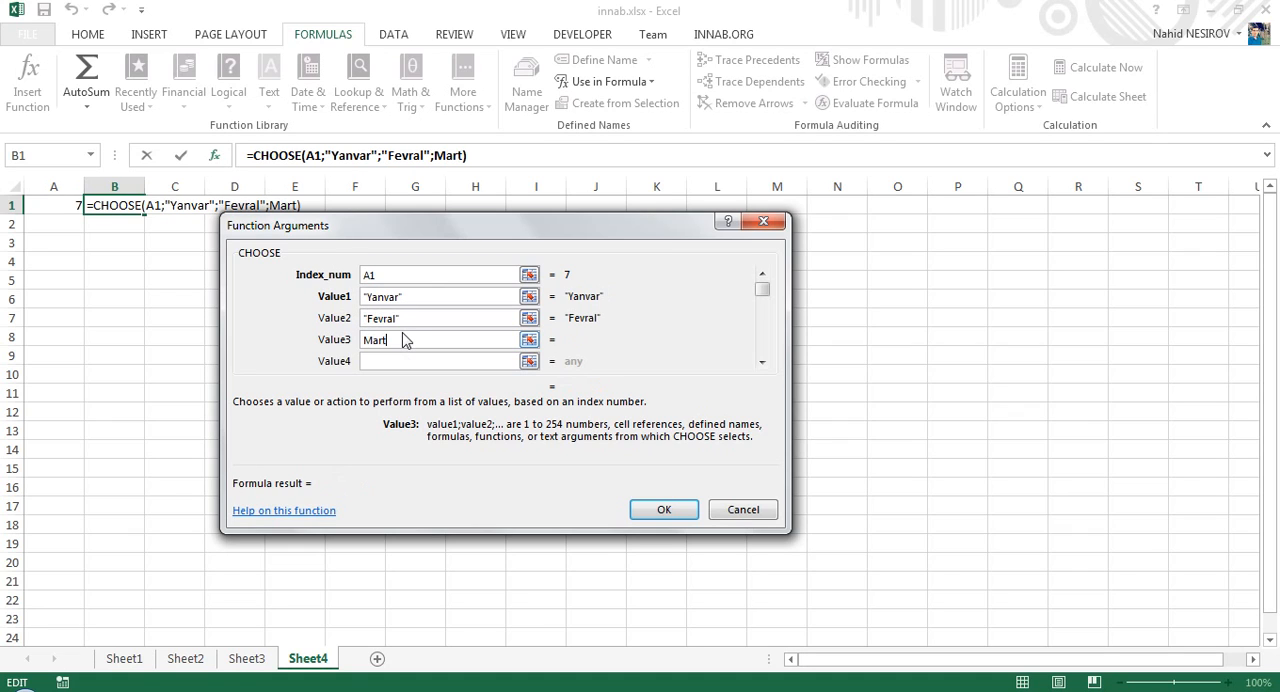
click(404, 361)
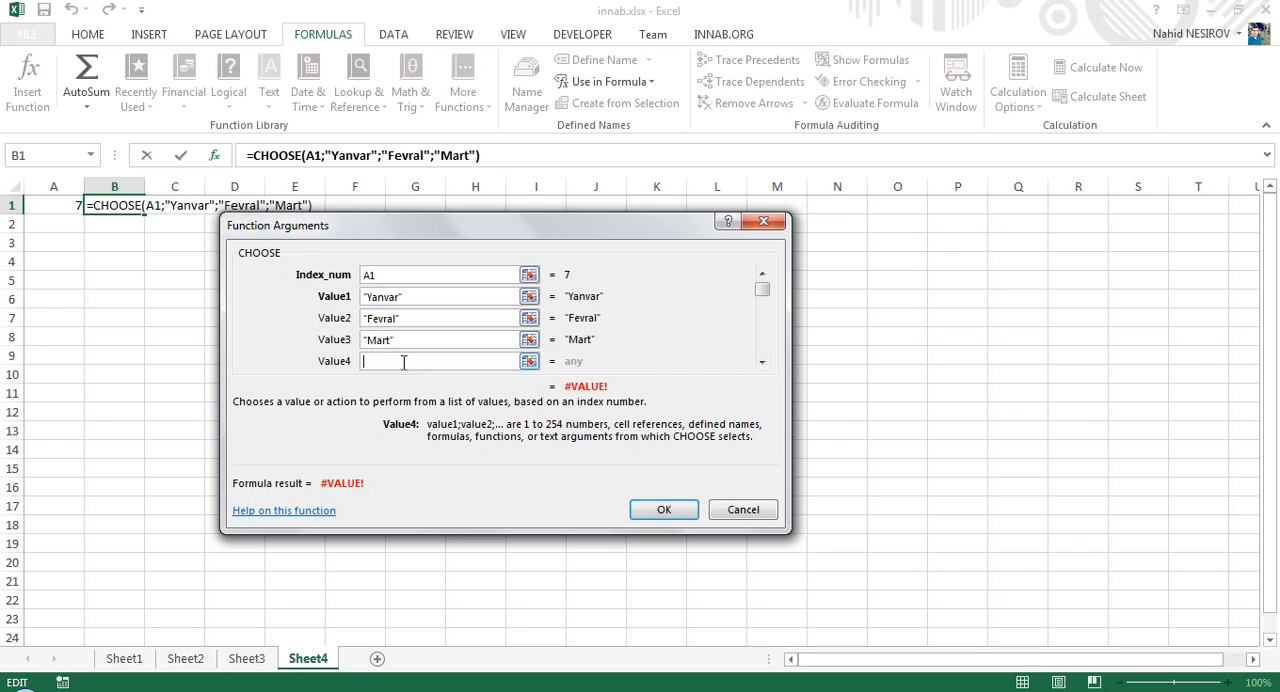
text(Aprel)
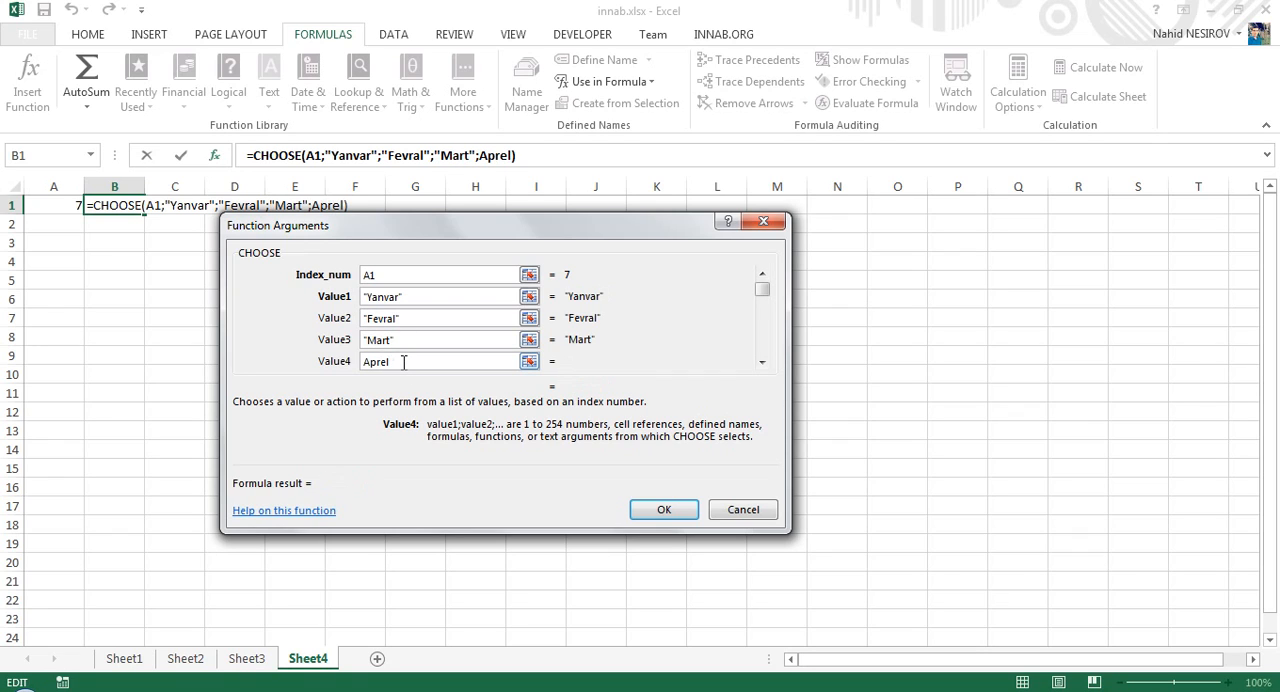
- Enter May, Iyun and Iyul as Value5 to Value7 of the CHOOSE function
click(762, 362)
click(449, 361)
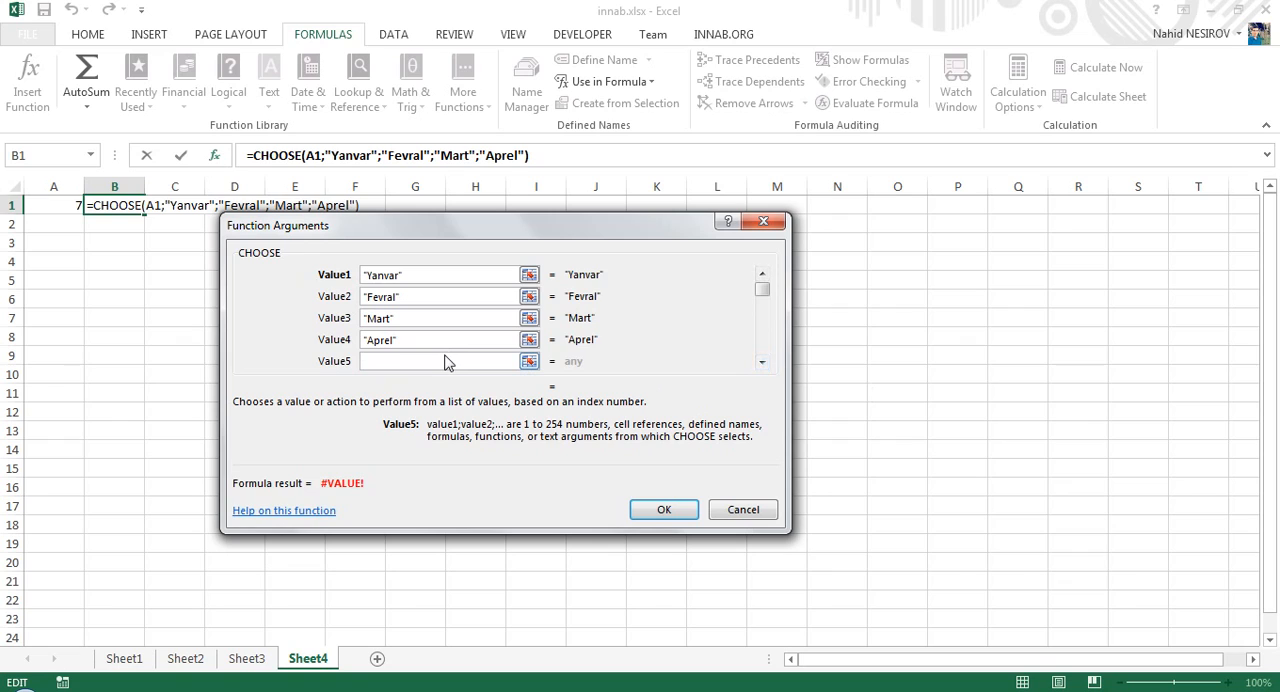
text(Aprel)
key(BackSpace)
key(BackSpace)
key(BackSpace)
key(BackSpace)
key(BackSpace)
text(May)
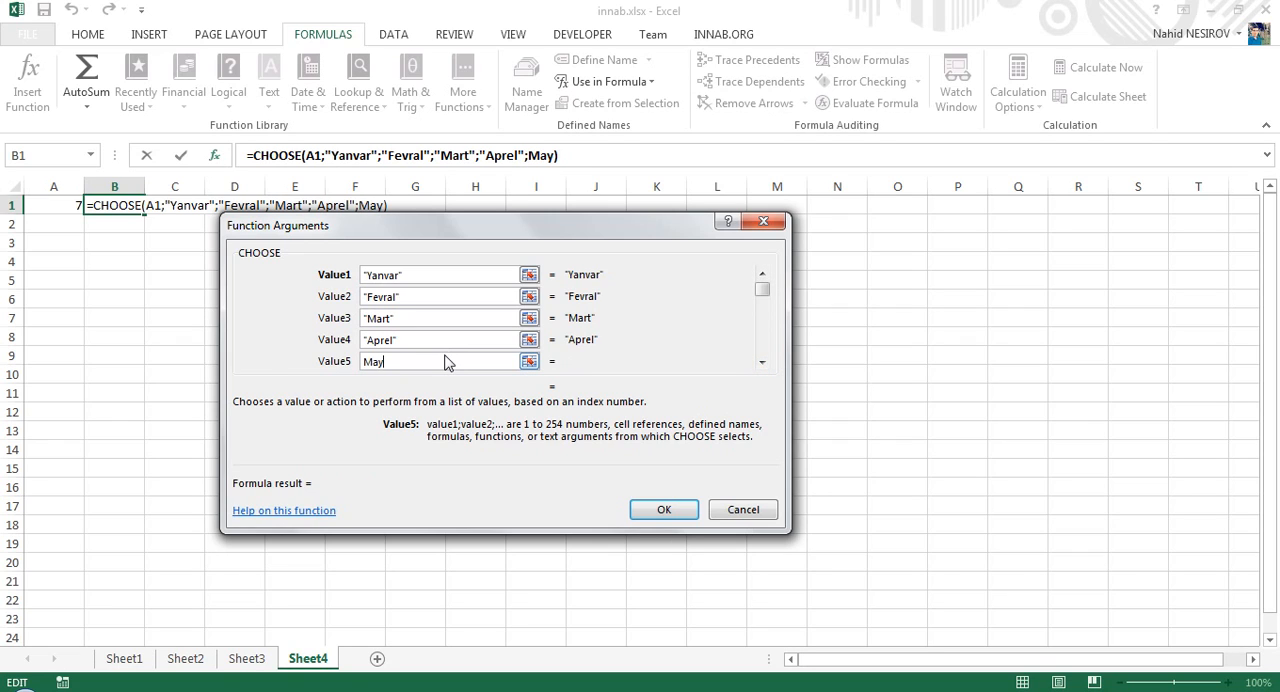
click(763, 362)
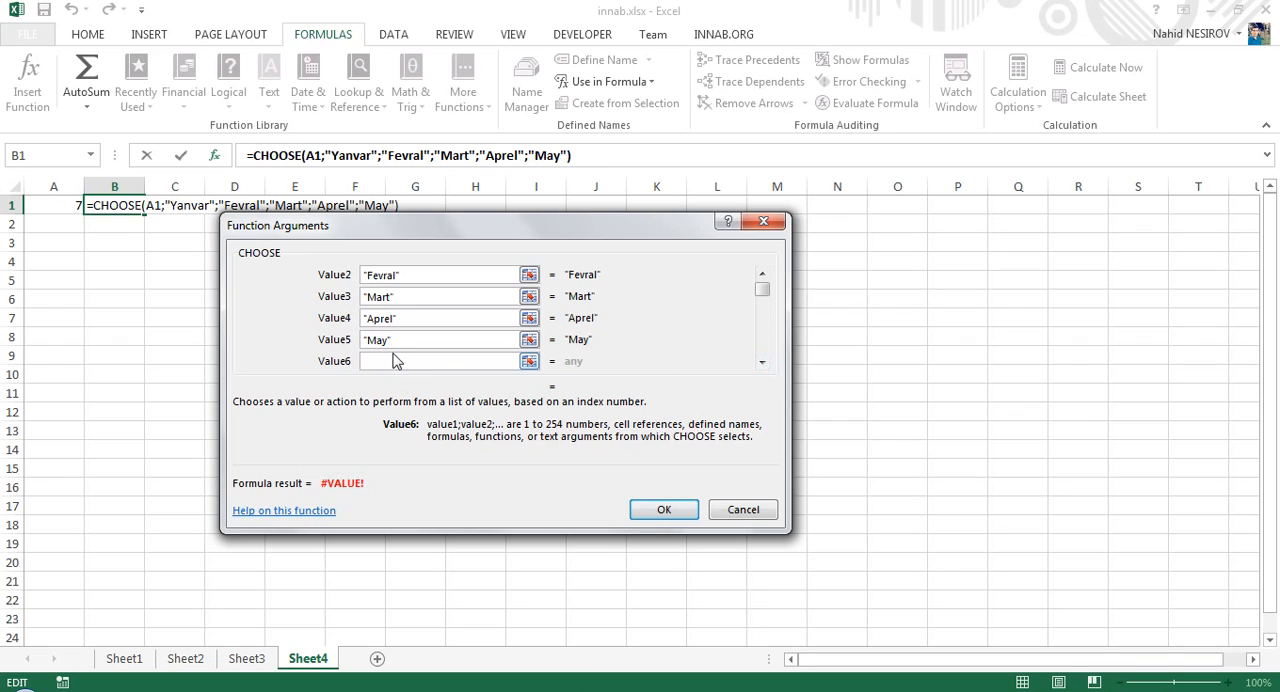
text(Iyun)
click(763, 362)
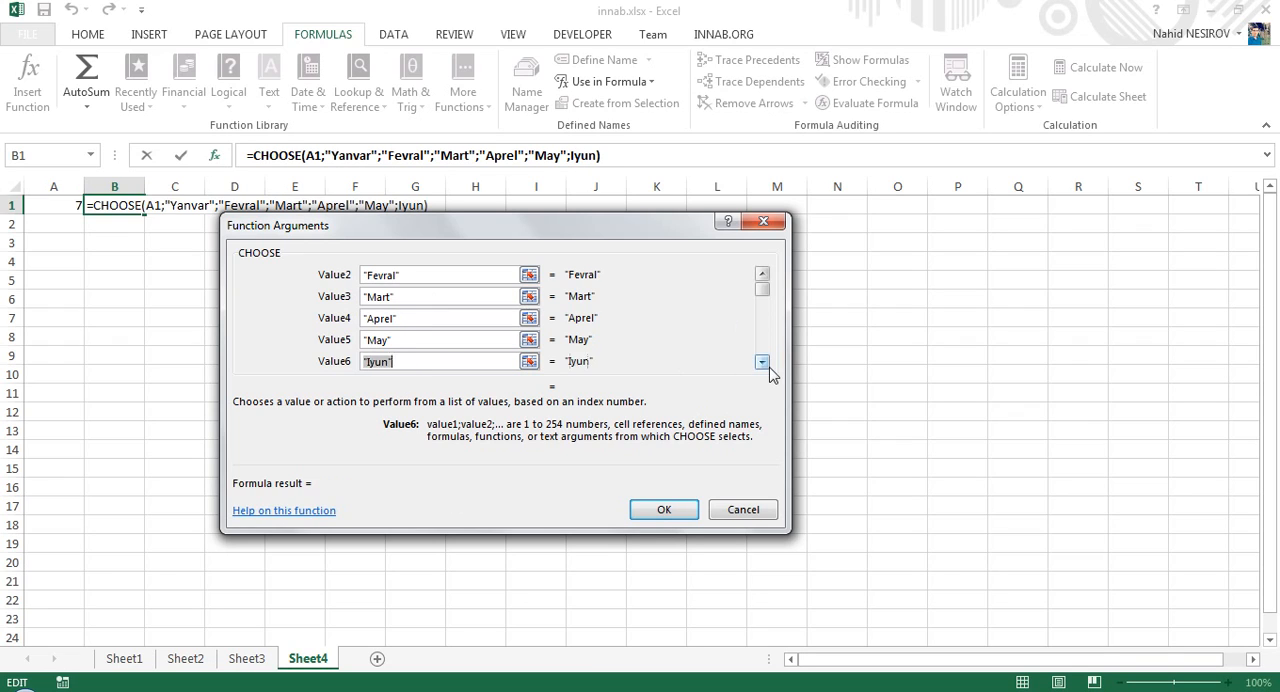
text(Iyul)
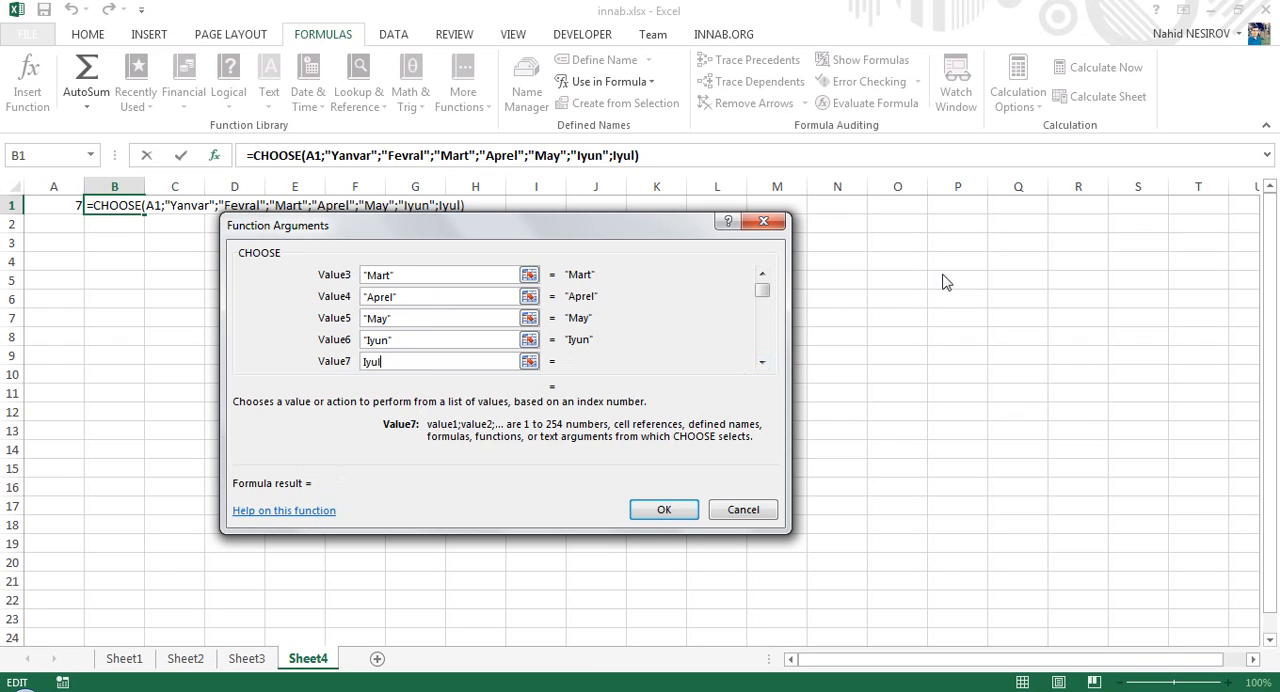
- Enter Avqust, Sentyabr and Oktyabr as Value8 to Value10 of the CHOOSE function
click(762, 362)
click(762, 362)
click(762, 362)
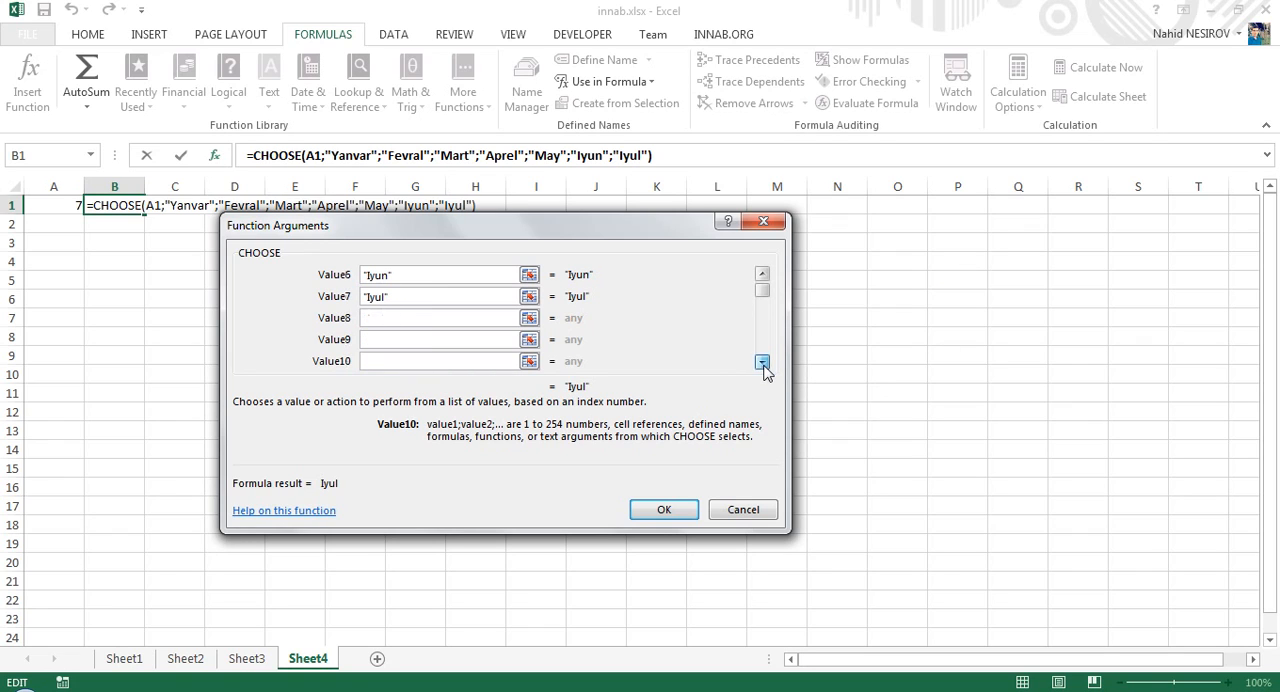
click(386, 317)
text(Avqust)
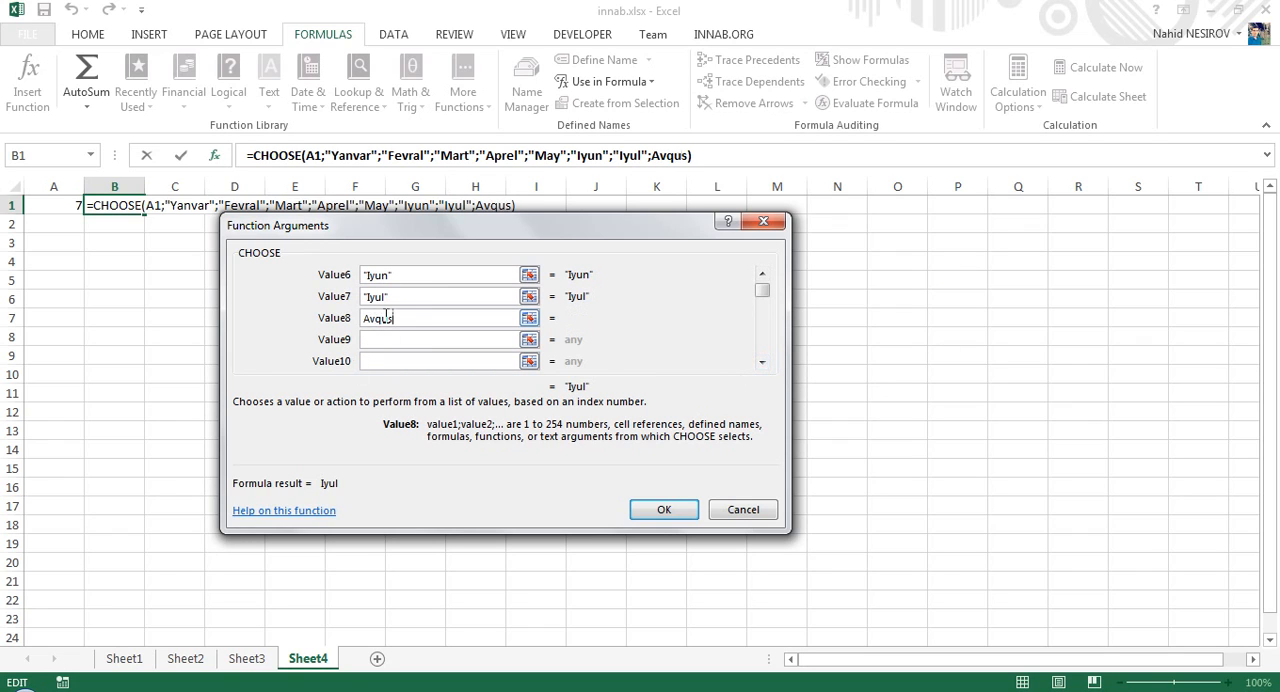
click(386, 340)
text(Se)
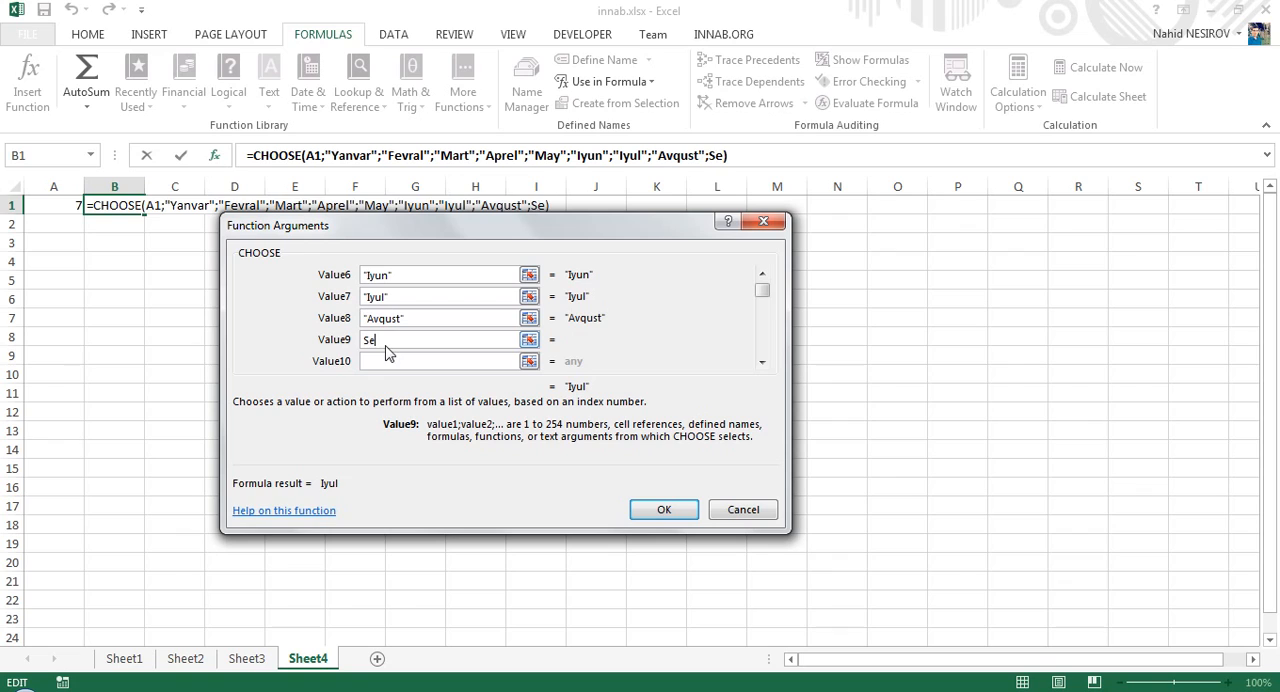
text(ntyabr)
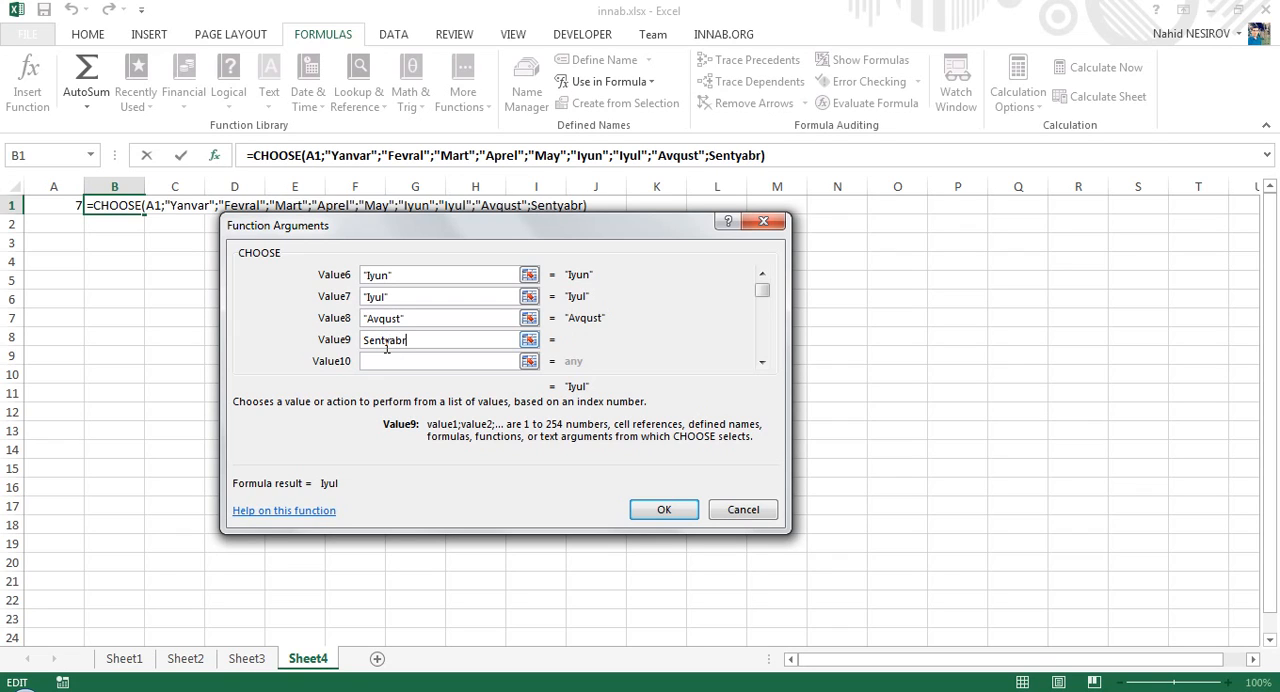
click(388, 361)
text(Okrt)
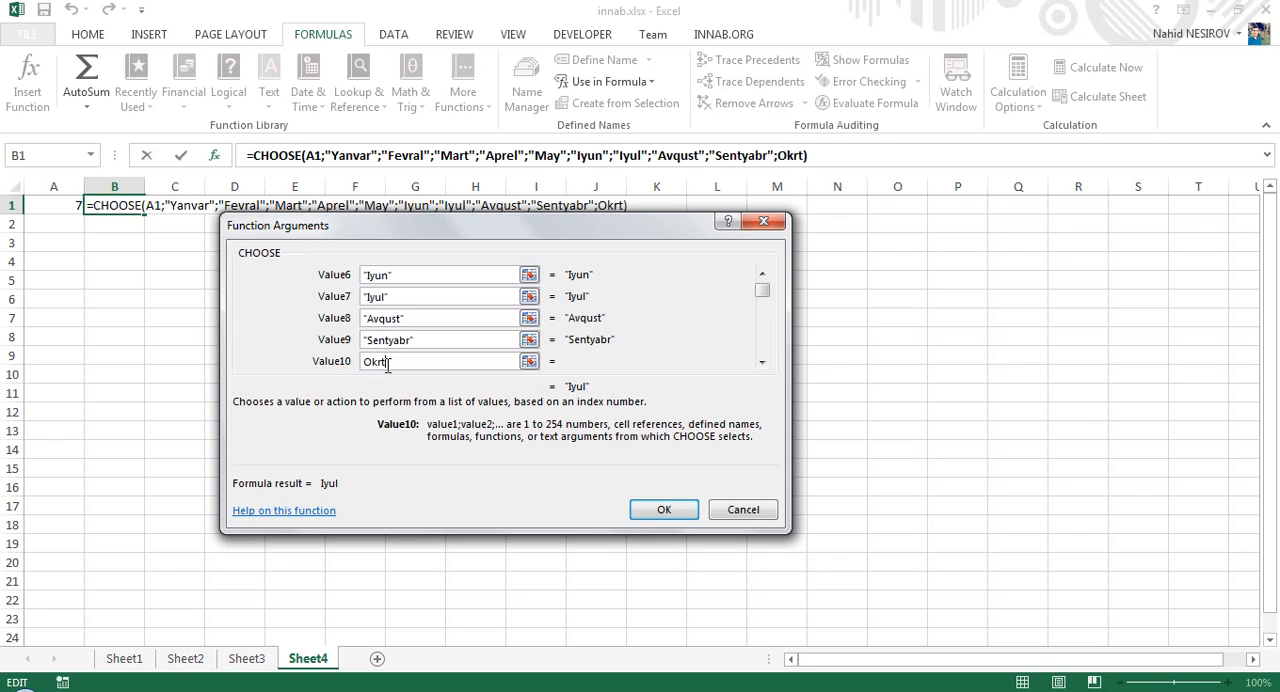
key(BackSpace)
key(BackSpace)
text(tyabr)
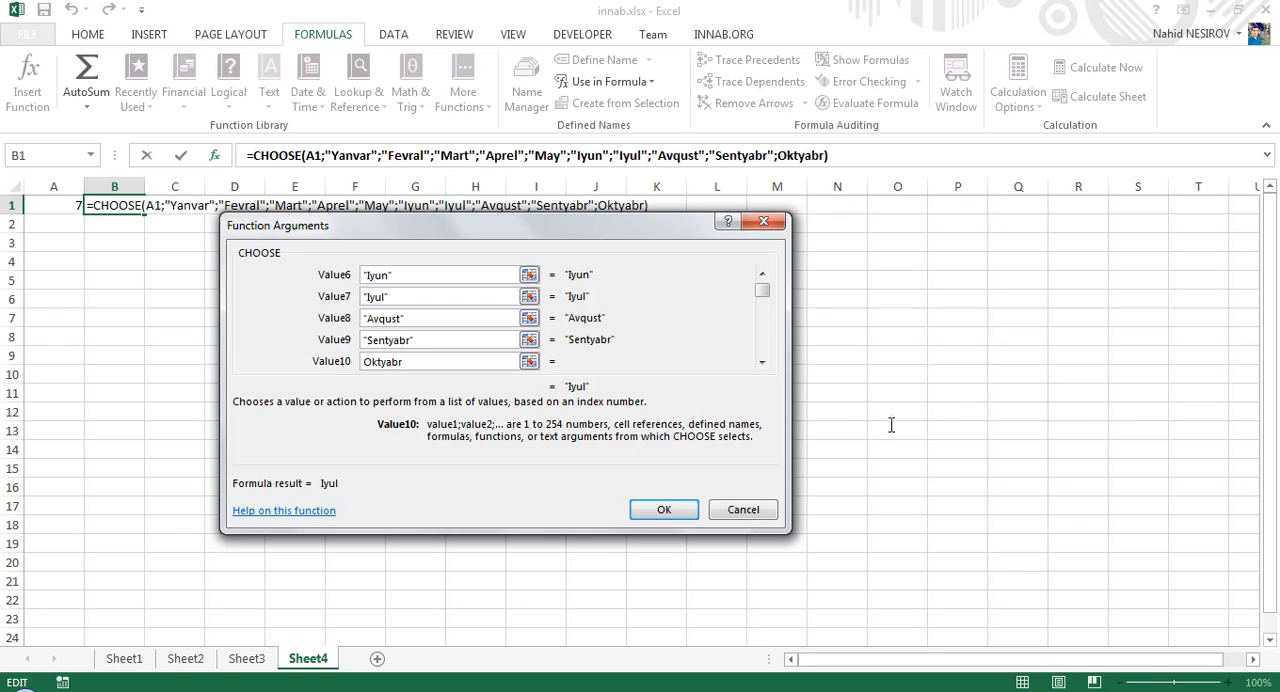
- Enter Noyabr and Dekabr as Value11 and Value12, and complete the CHOOSE formula in B1
click(762, 362)
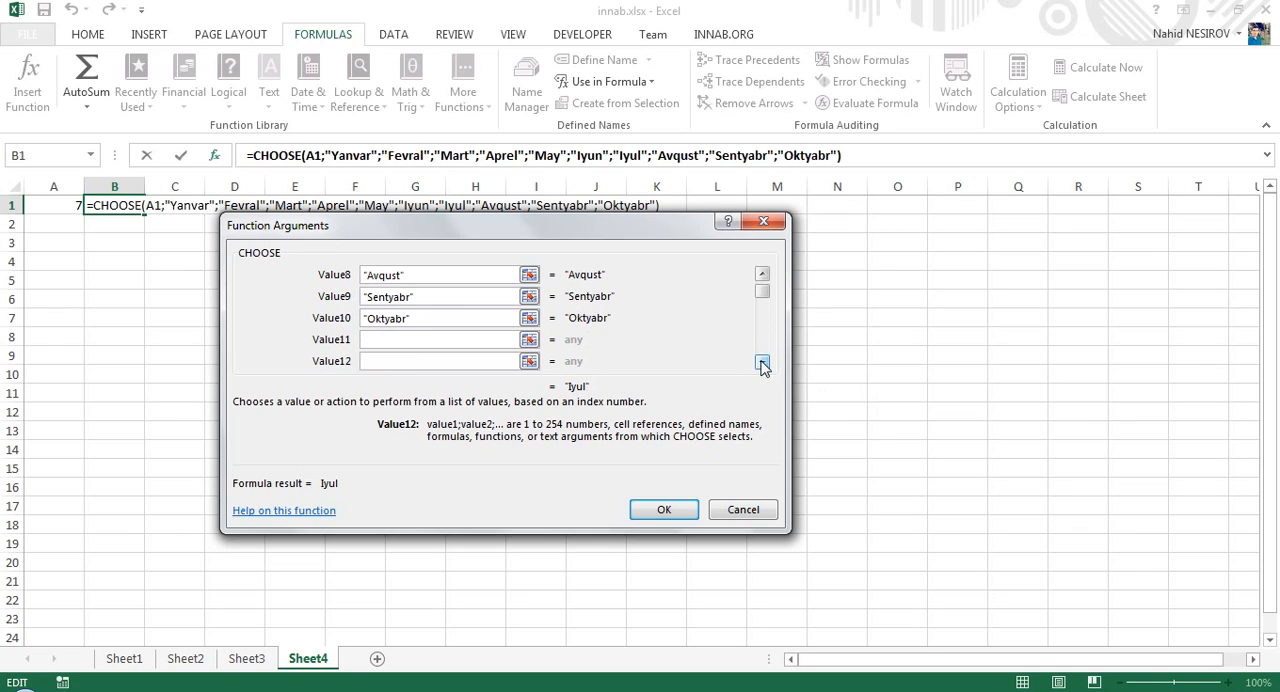
click(384, 339)
text(Noyabr)
click(412, 361)
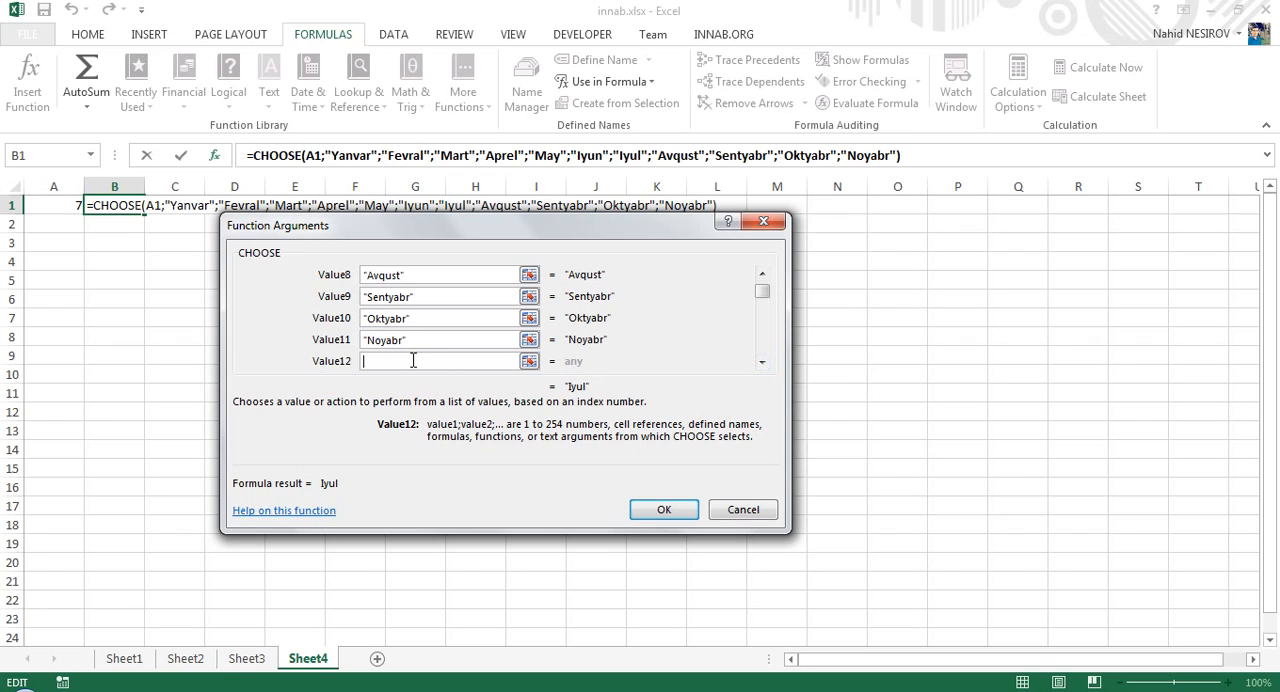
text(Dekabr)
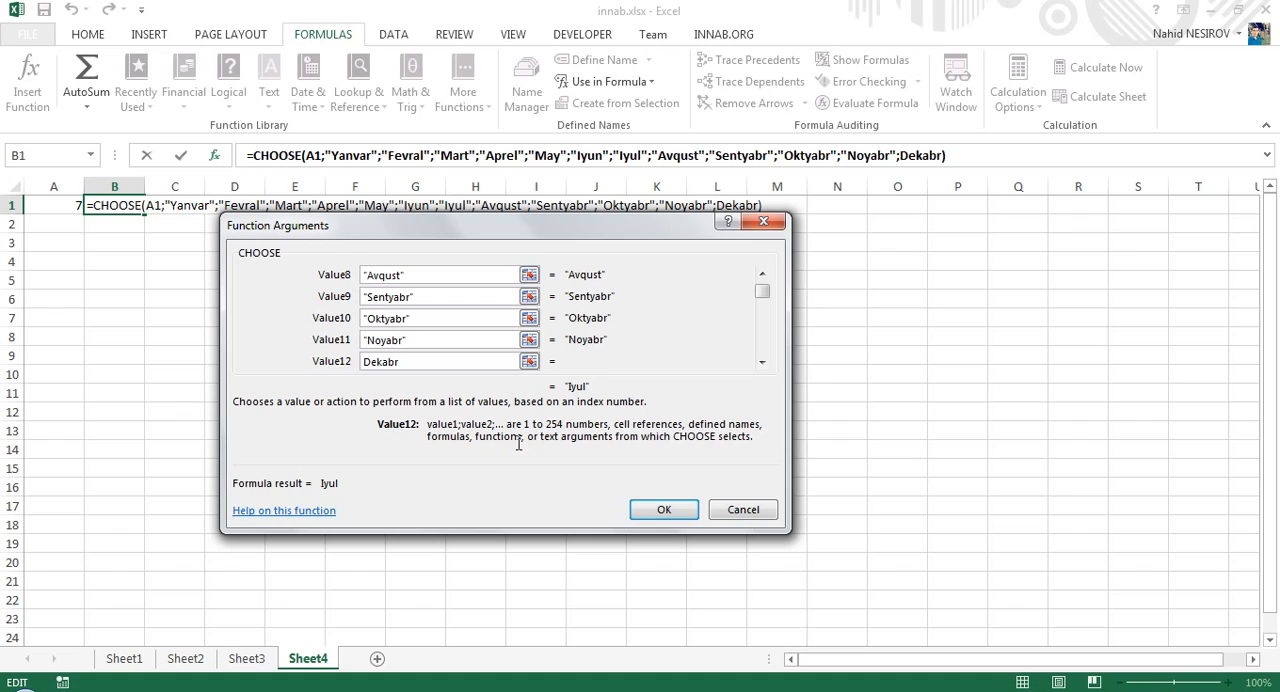
click(664, 511)
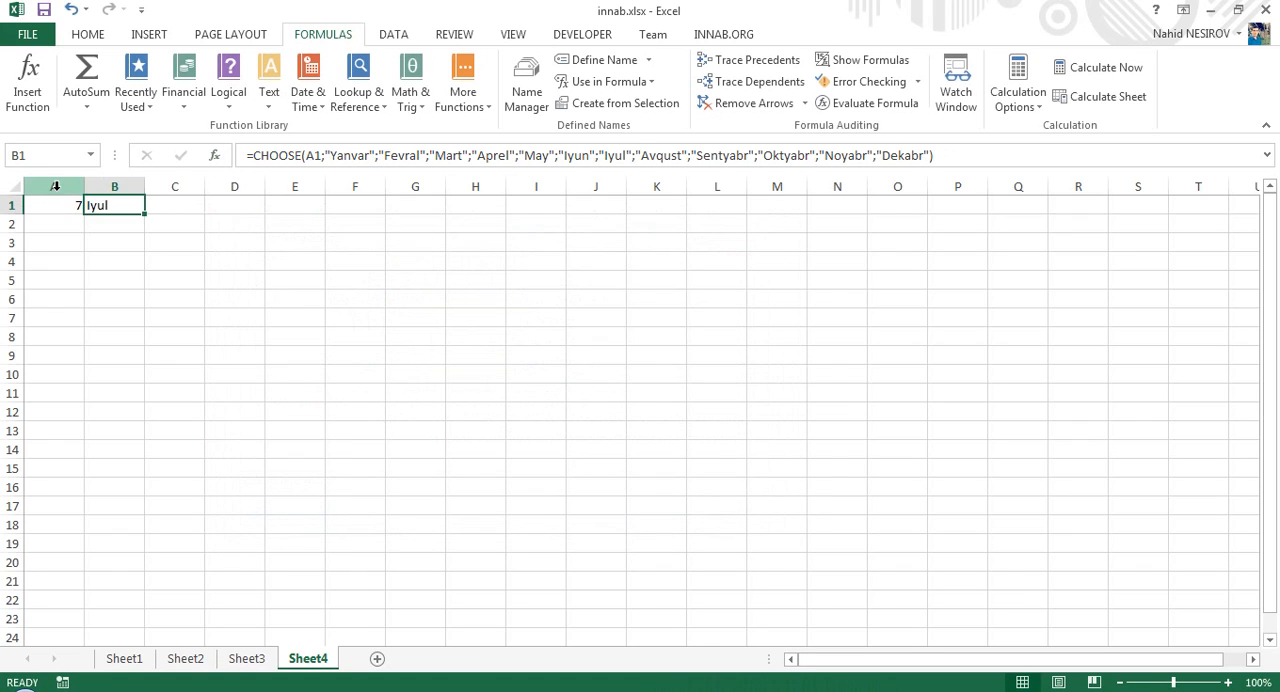
- Test the CHOOSE formula by setting the month number in A1 to 1, and then to 12
click(66, 206)
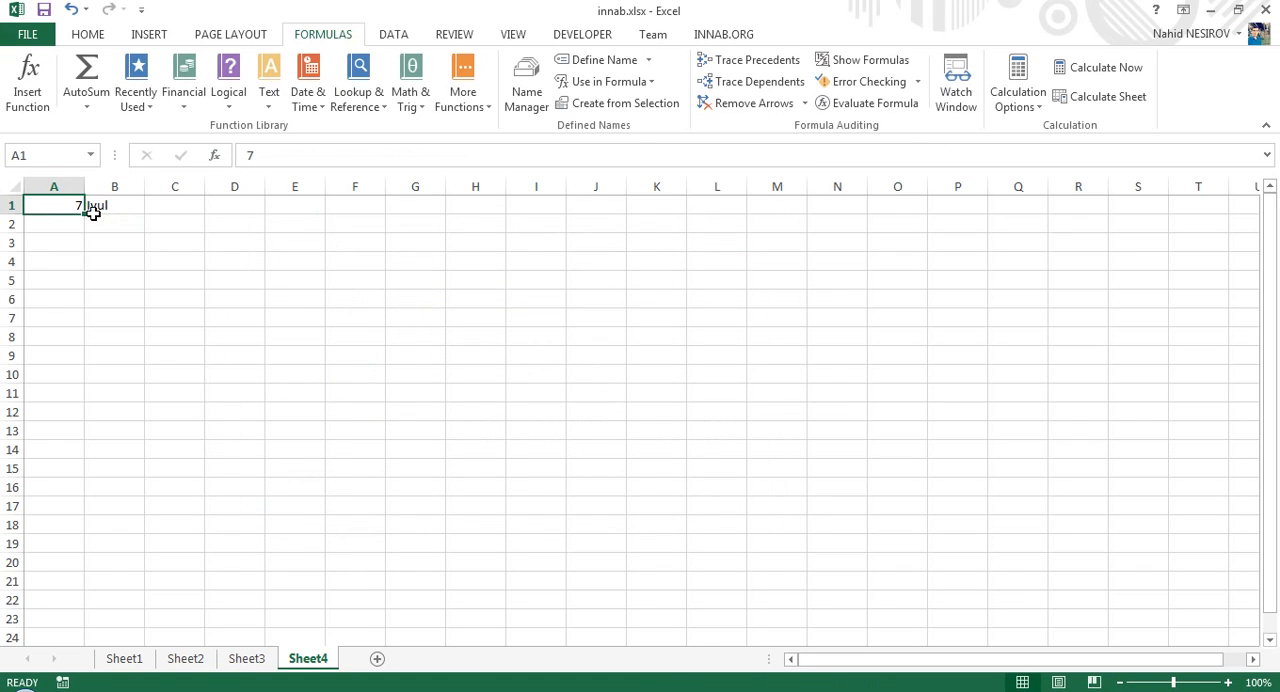
text(1)
key(Return)
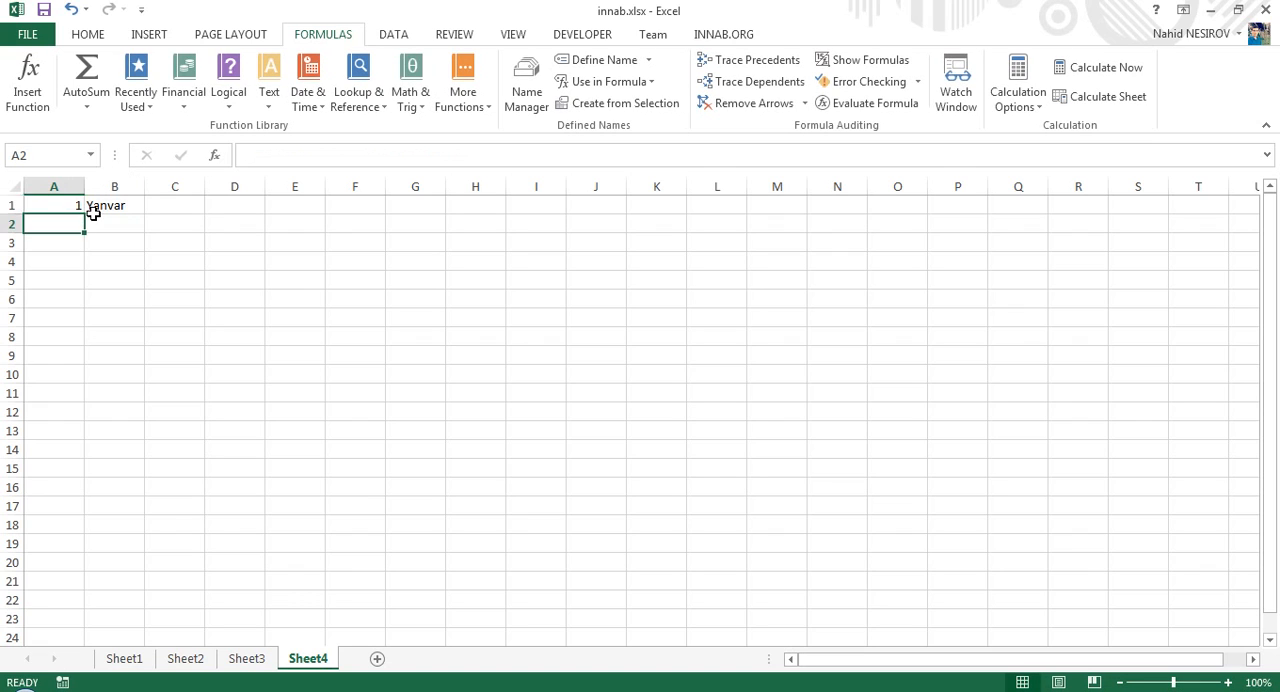
key(Up)
text(12)
key(Return)
- Examine the CHOOSE formula in B1 and its index number argument, leaving the formula as it is
click(100, 210)
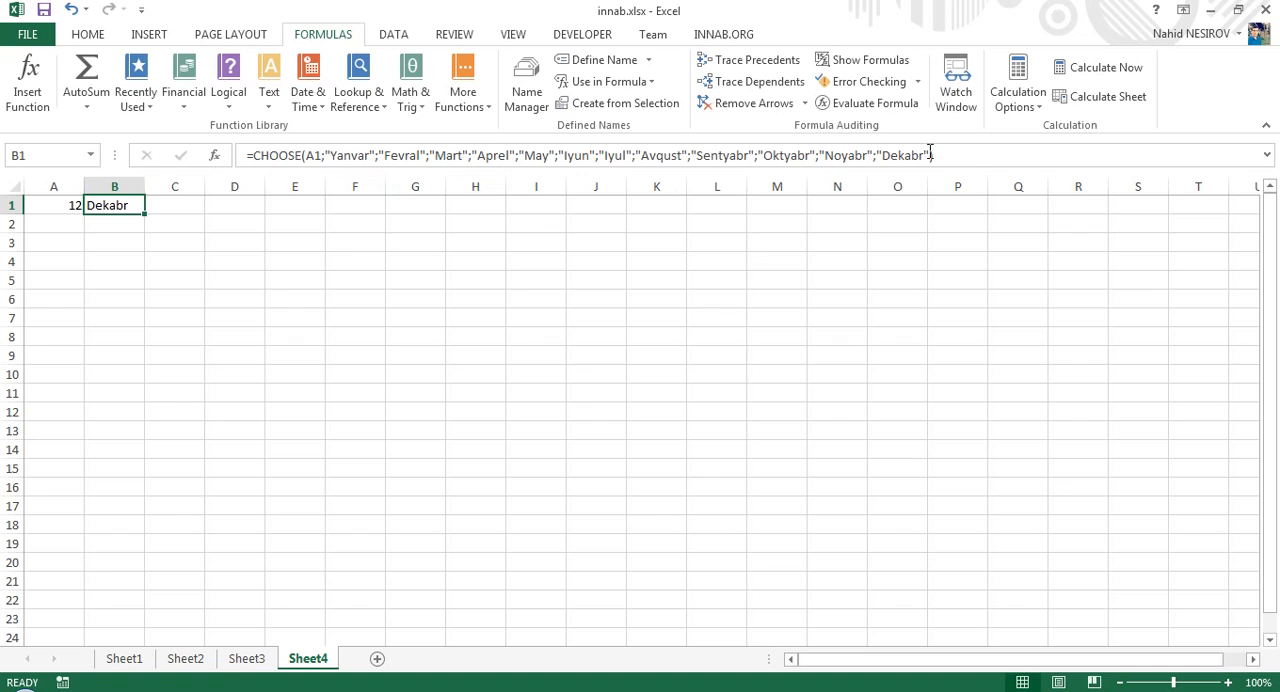
double_click(316, 156)
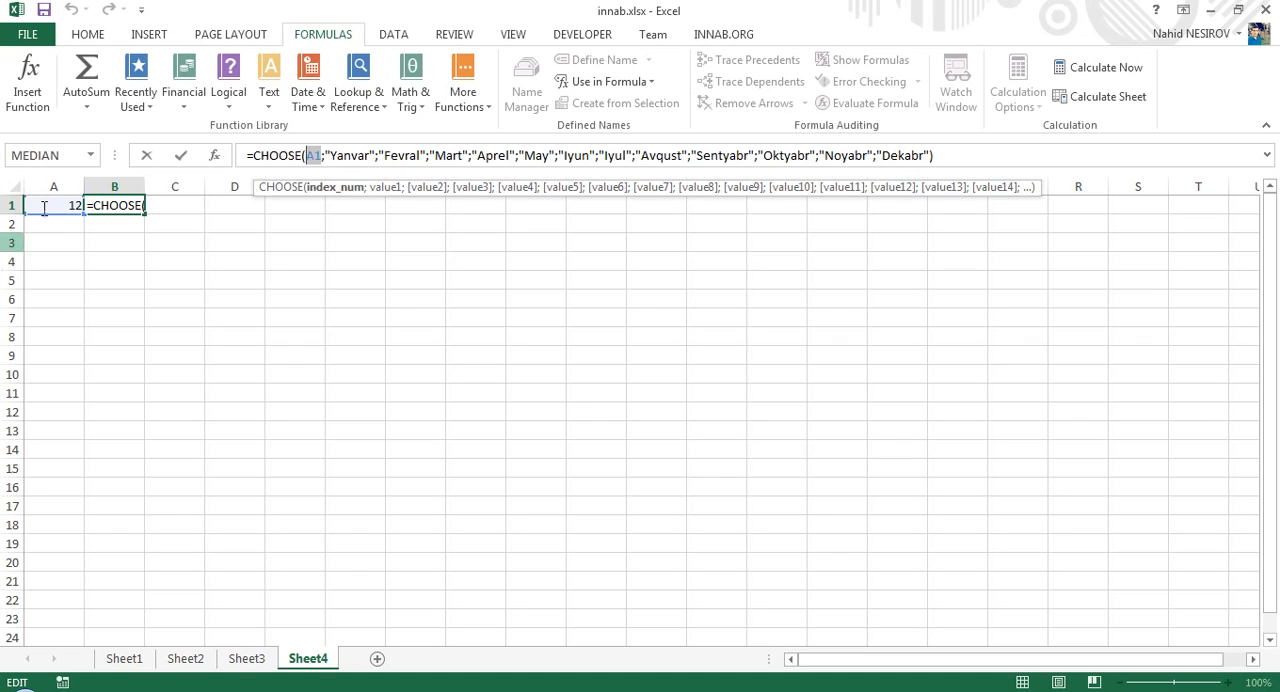
key(ctrl+Return)
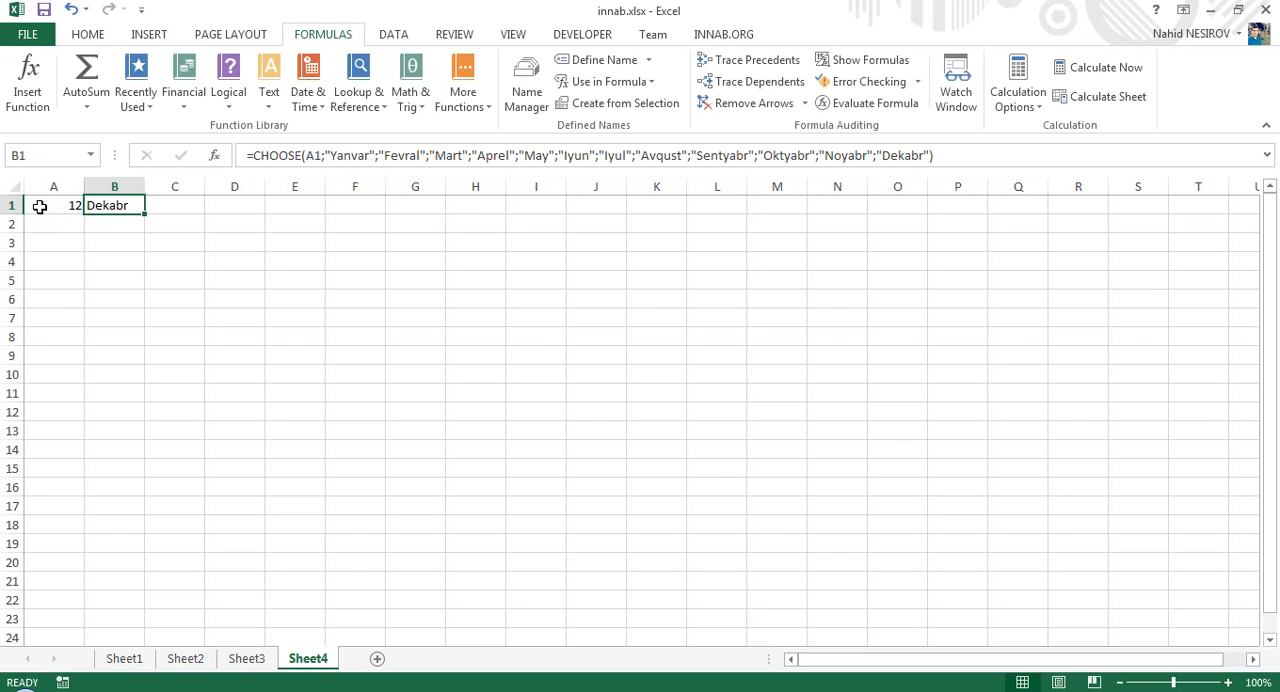
click(460, 75)
click(425, 78)
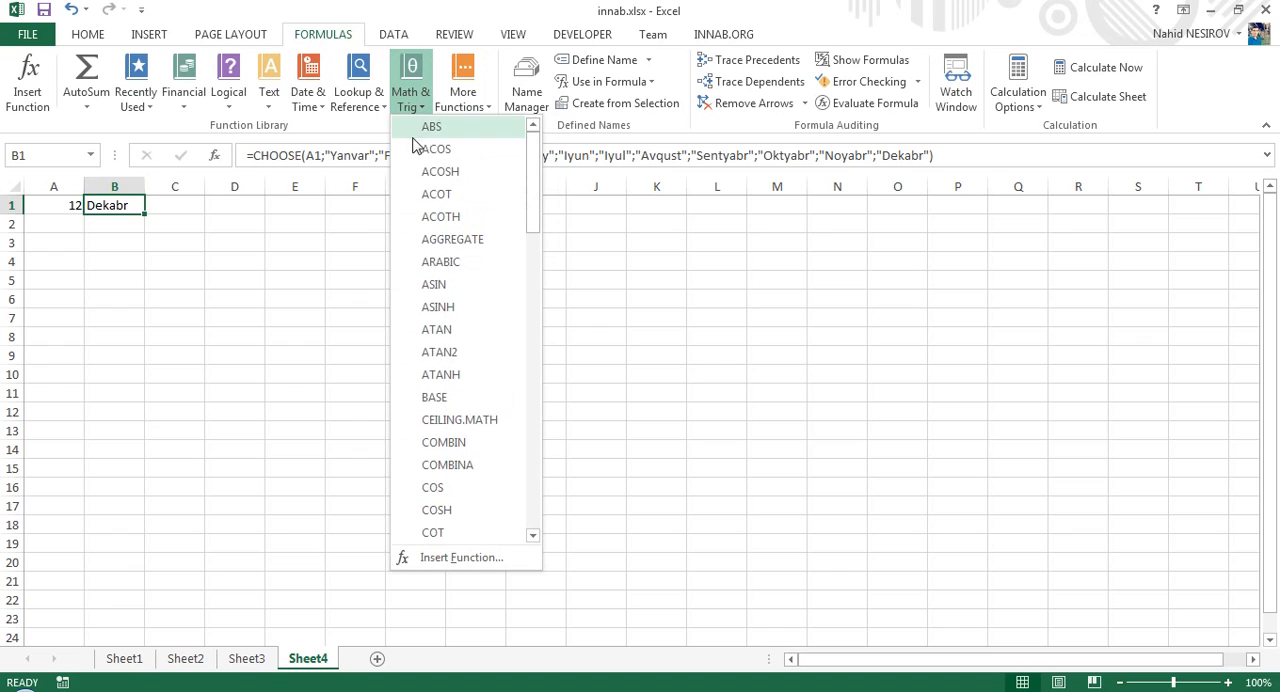
click(362, 80)
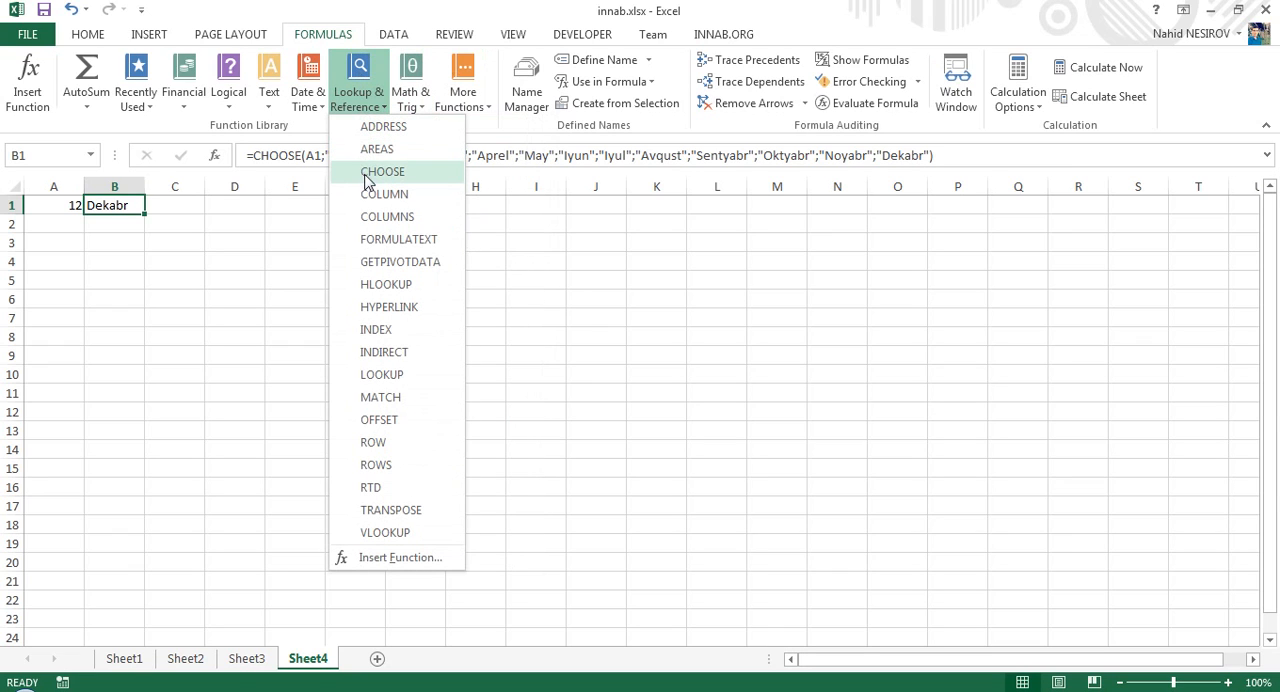
click(147, 228)
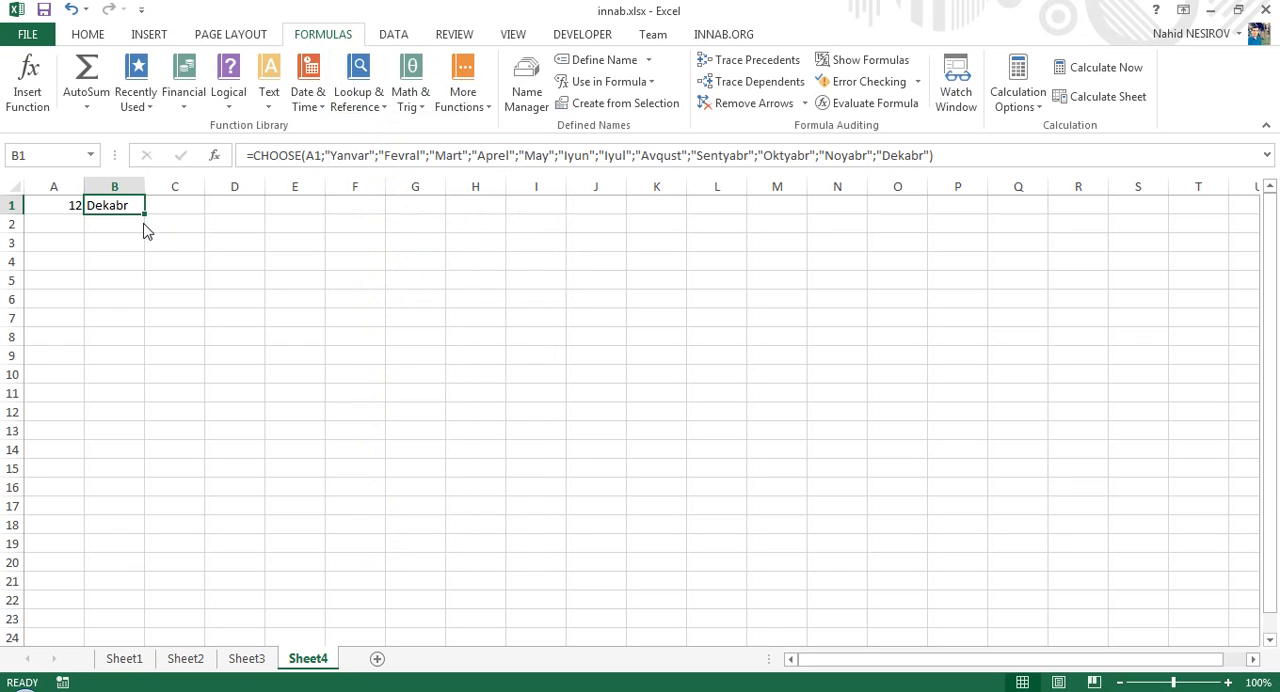